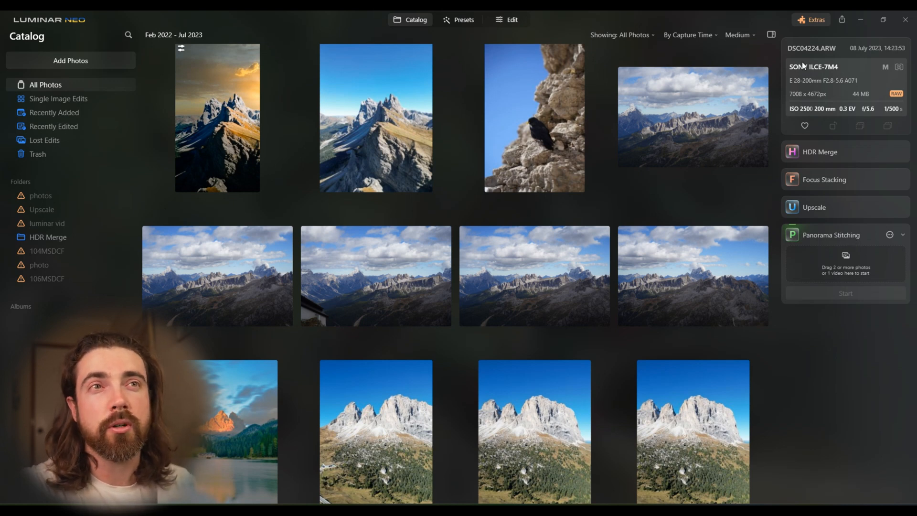
- Review the list of installed extensions, including Panorama Stitching, and close it
{"action": "left_click", "coordinate": [817, 21]}
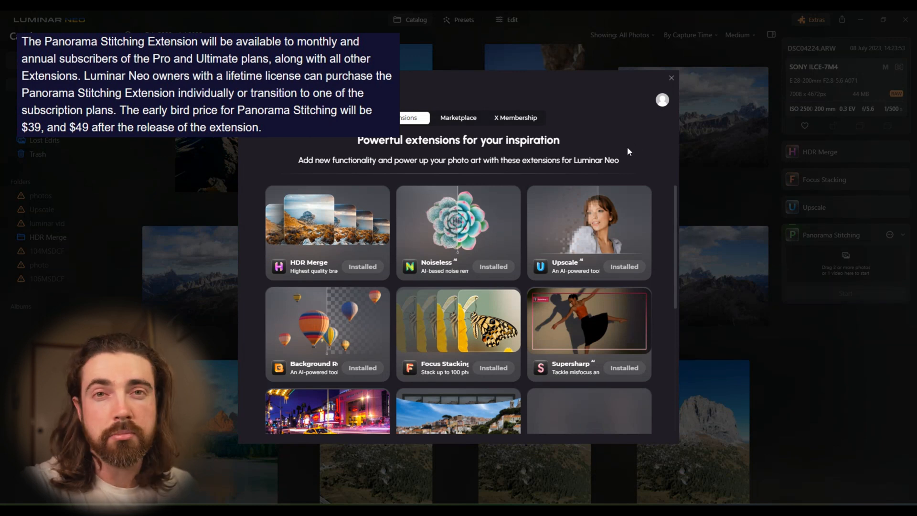
{"action": "scroll", "coordinate": [521, 270], "scroll_direction": "down", "scroll_amount": 2}
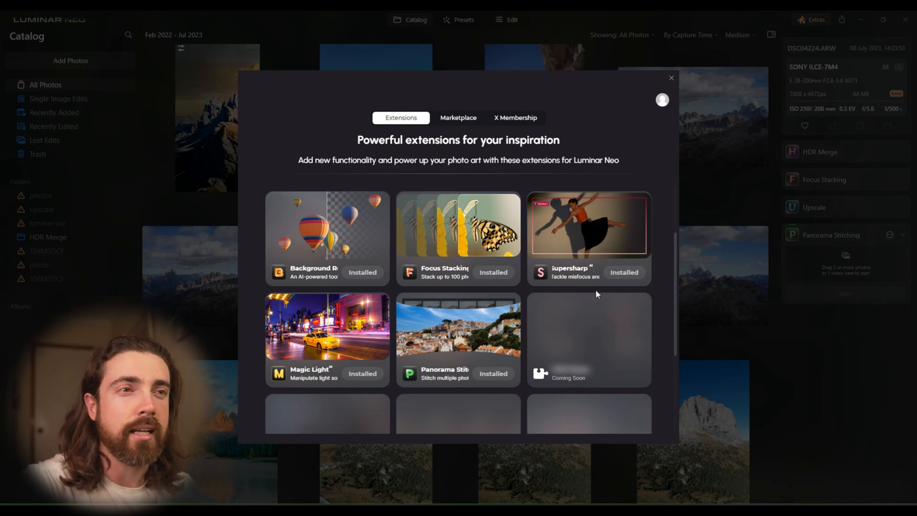
{"action": "scroll", "coordinate": [593, 293], "scroll_direction": "up", "scroll_amount": 2}
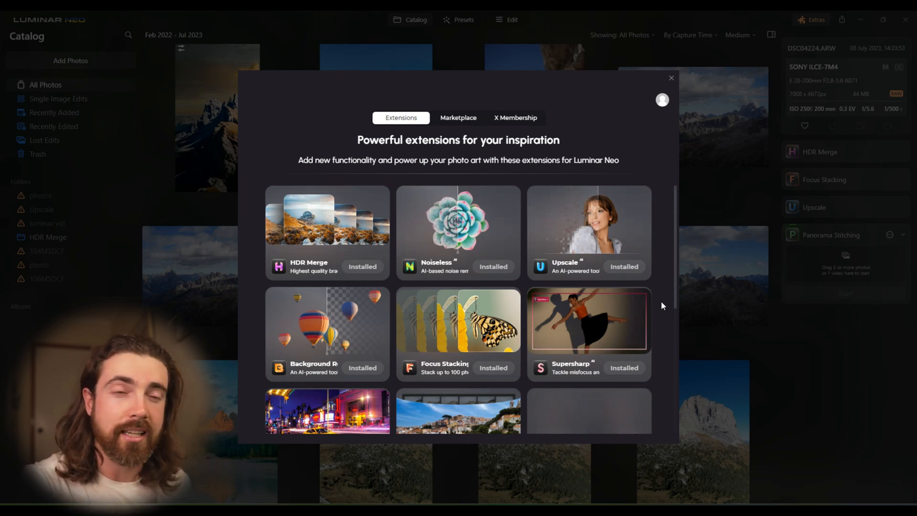
{"action": "left_click", "coordinate": [673, 78]}
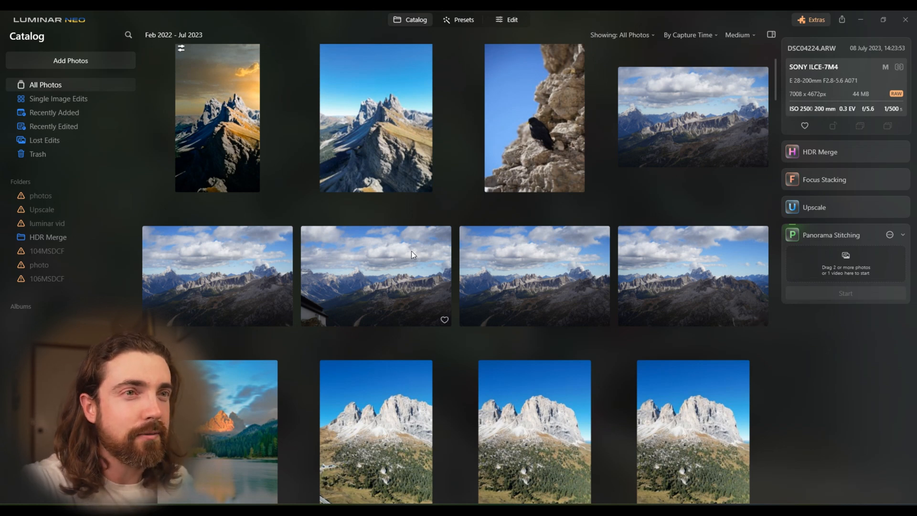
- Select the five adjacent cloudy mountain-range photos and add them to Panorama Stitching
{"action": "left_click", "coordinate": [689, 110]}
{"action": "left_click", "coordinate": [692, 277], "text": "shift"}
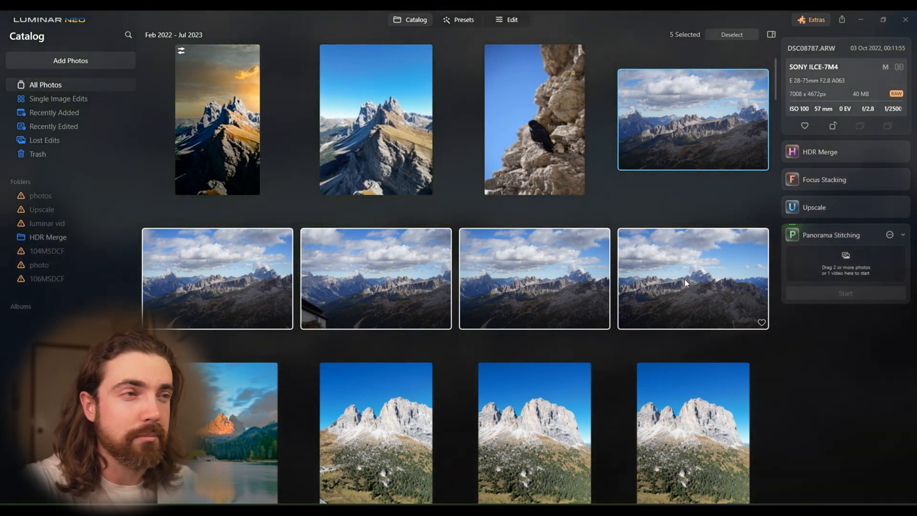
{"action": "left_click_drag", "start_coordinate": [677, 279], "coordinate": [819, 260]}
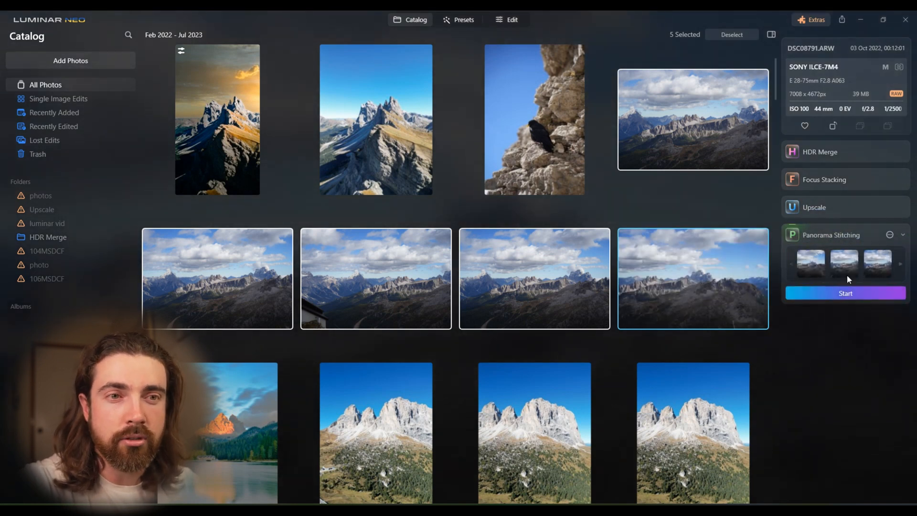
- Check the Panorama Stitching settings, trying the Distortion Correction option off and on, and look through the queued photos
{"action": "left_click", "coordinate": [889, 236]}
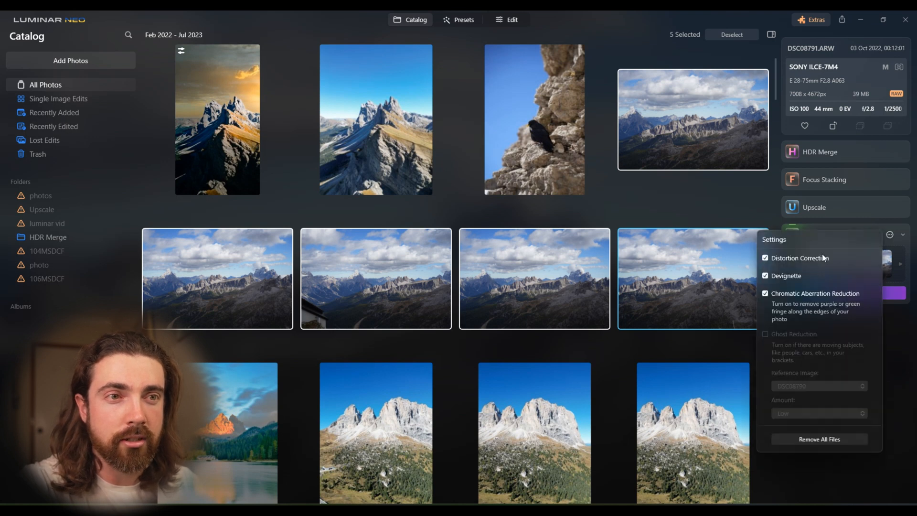
{"action": "left_click", "coordinate": [766, 258]}
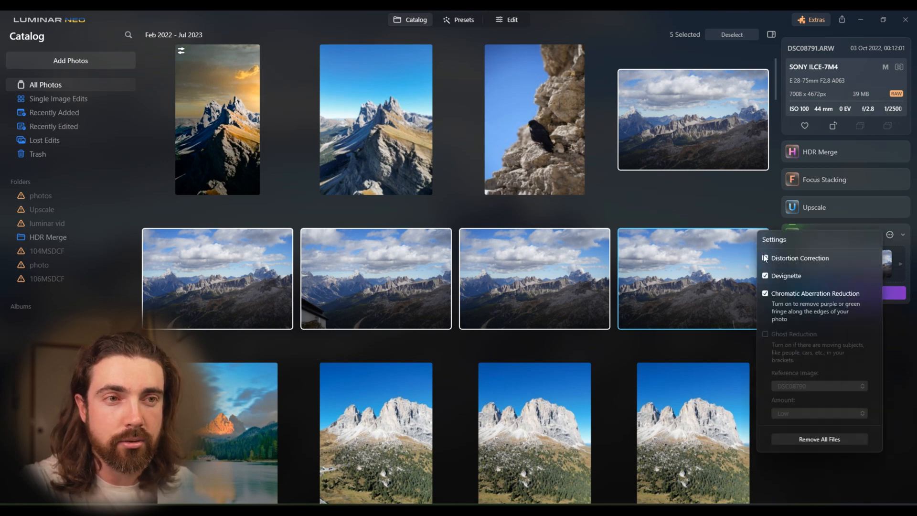
{"action": "left_click", "coordinate": [765, 258]}
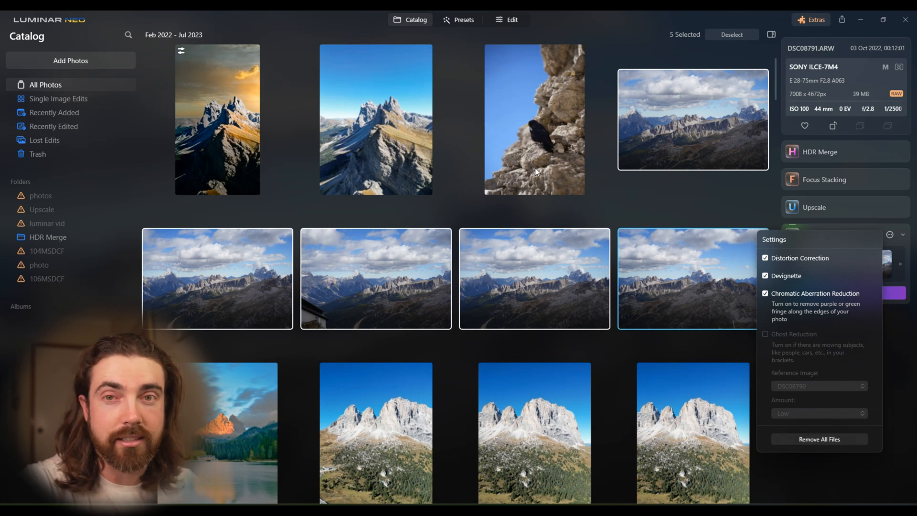
{"action": "left_click", "coordinate": [896, 355]}
{"action": "left_click", "coordinate": [899, 264]}
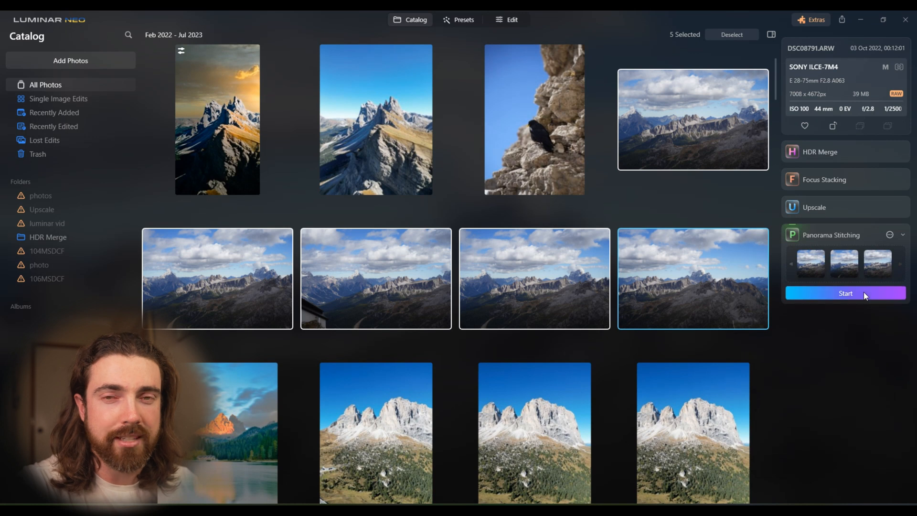
- Stitch the queued photos, move the panorama near the centre of the guide lines, and continue to cropping
{"action": "left_click", "coordinate": [865, 293]}
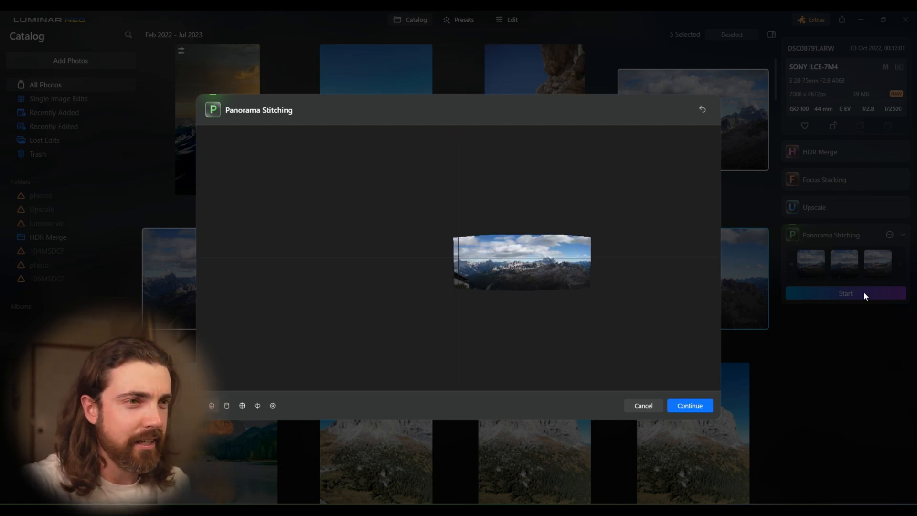
{"action": "left_click_drag", "start_coordinate": [451, 270], "coordinate": [435, 262]}
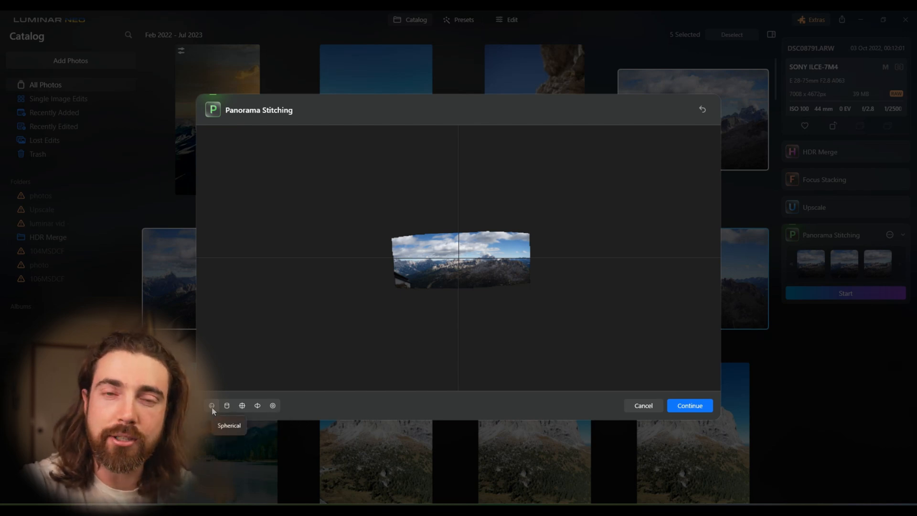
{"action": "left_click", "coordinate": [695, 406]}
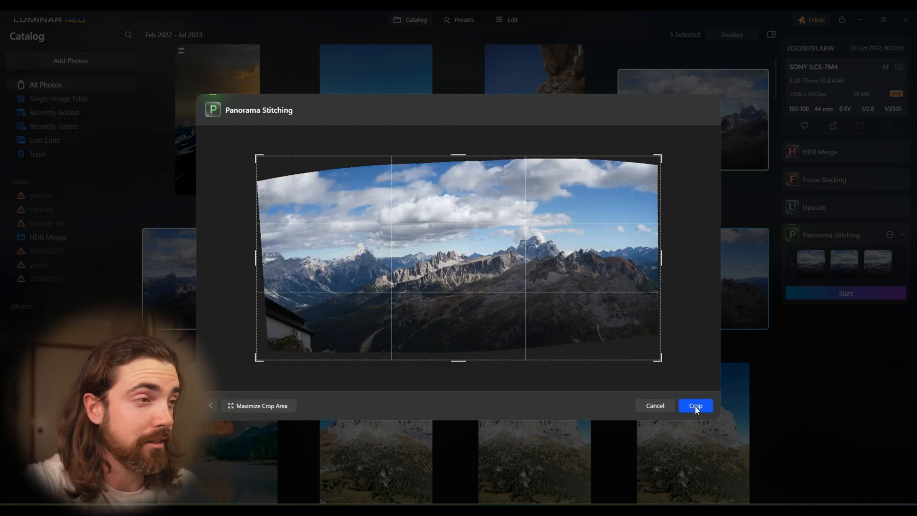
- Rotate the panorama slightly to level it and crop it to the maximum crop area
{"action": "left_click", "coordinate": [283, 407]}
{"action": "left_click_drag", "start_coordinate": [664, 357], "coordinate": [662, 362]}
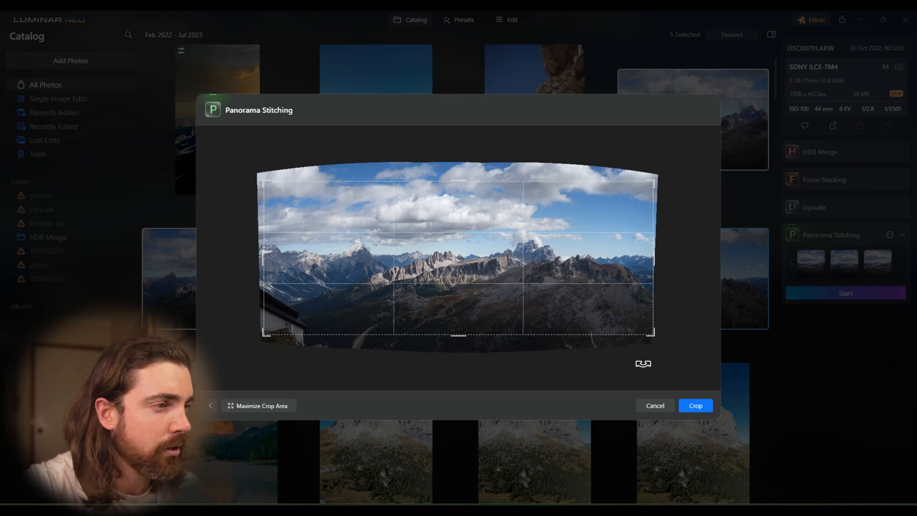
{"action": "left_click", "coordinate": [284, 408]}
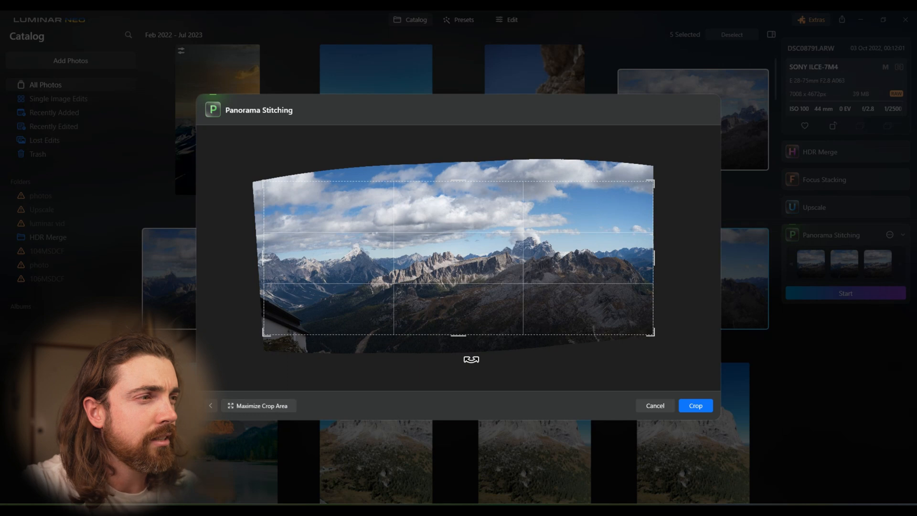
{"action": "left_click_drag", "start_coordinate": [654, 352], "coordinate": [655, 357]}
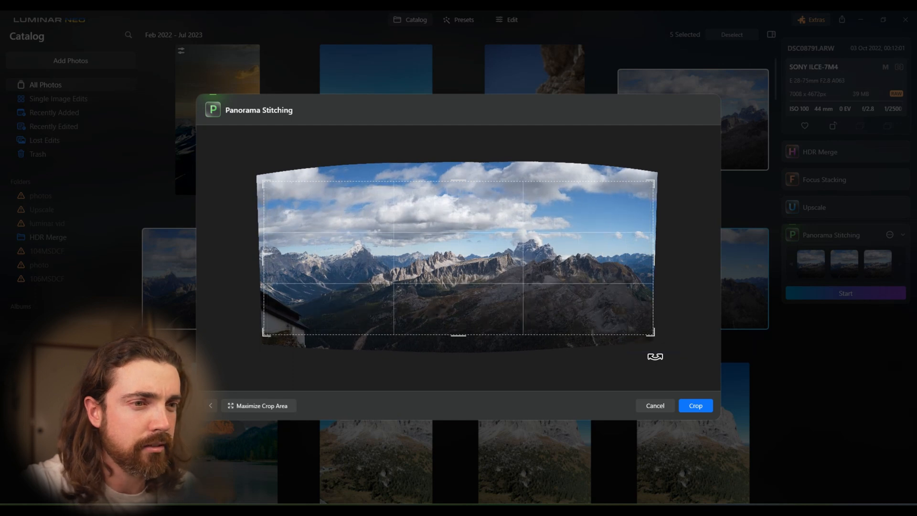
{"action": "left_click", "coordinate": [695, 406]}
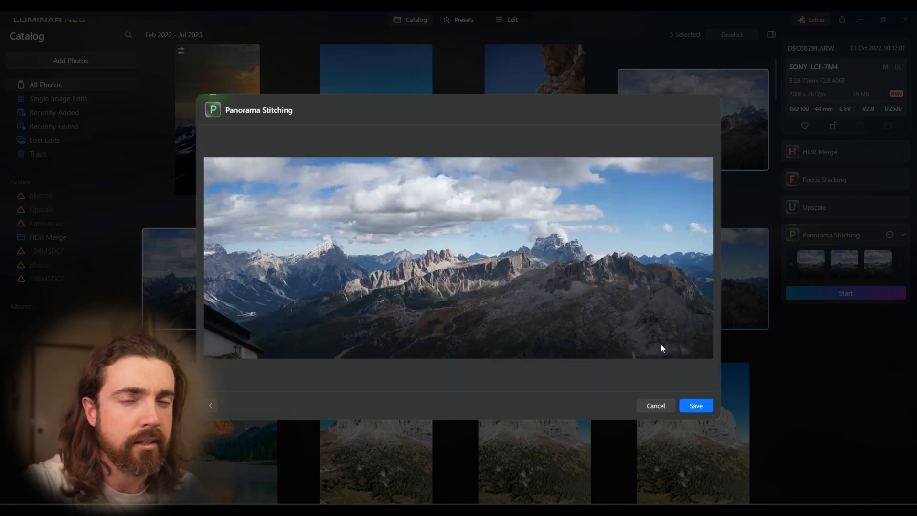
- Save the cropped panorama and open it for editing from the Panorama Stitching folder
{"action": "left_click", "coordinate": [693, 406]}
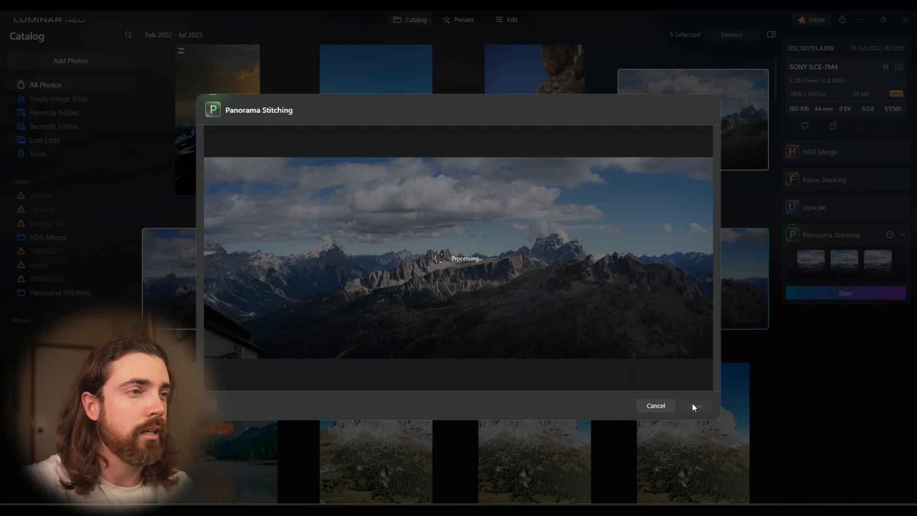
{"action": "left_click", "coordinate": [694, 405]}
{"action": "left_click", "coordinate": [60, 297]}
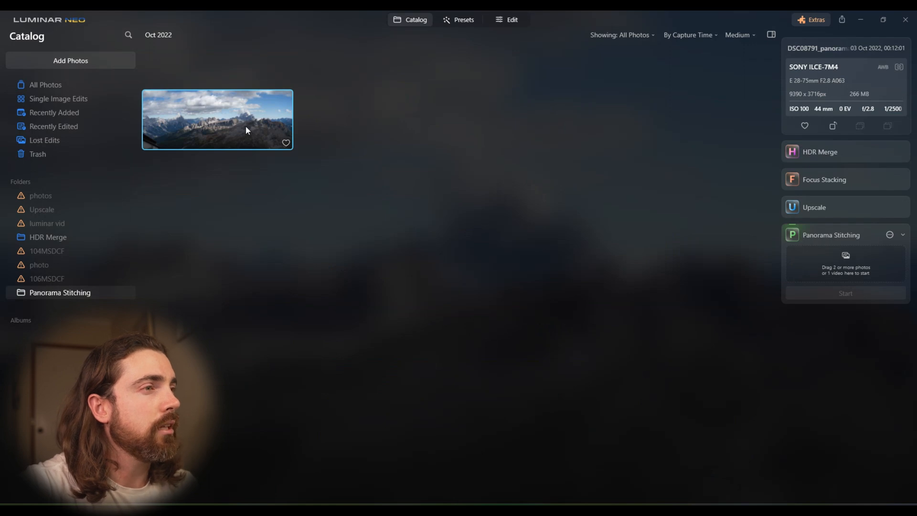
{"action": "double_click", "coordinate": [246, 127]}
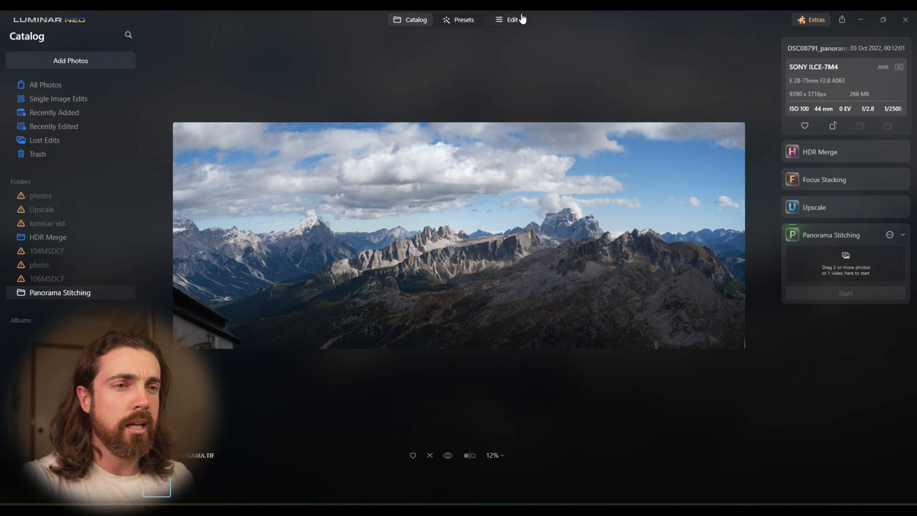
{"action": "left_click", "coordinate": [513, 20]}
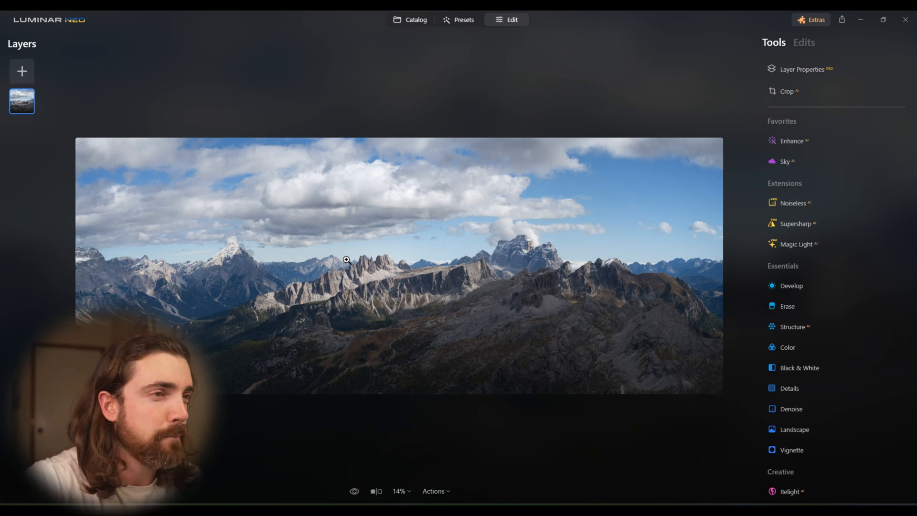
- Examine the panorama's sky, clouds and mountain ridges at 100% and 50% for stitching quality
{"action": "left_click", "coordinate": [585, 210]}
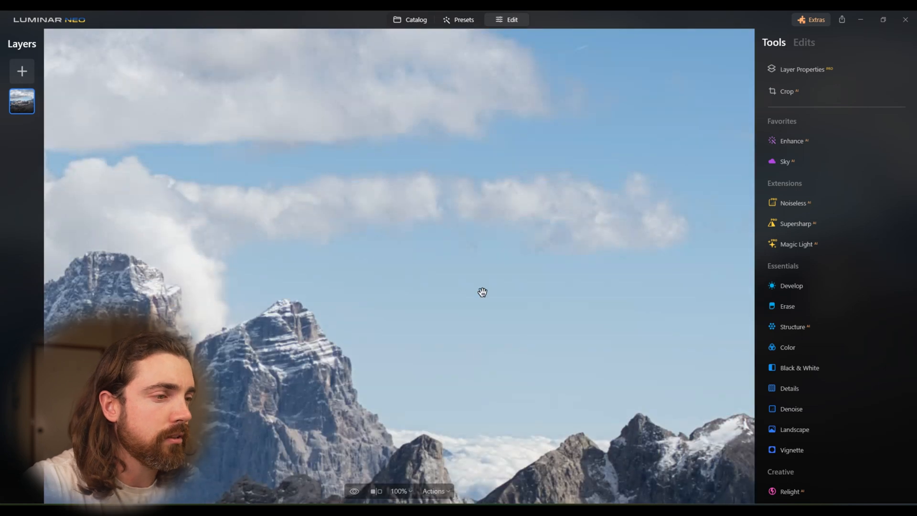
{"action": "left_click", "coordinate": [400, 491]}
{"action": "left_click", "coordinate": [402, 400]}
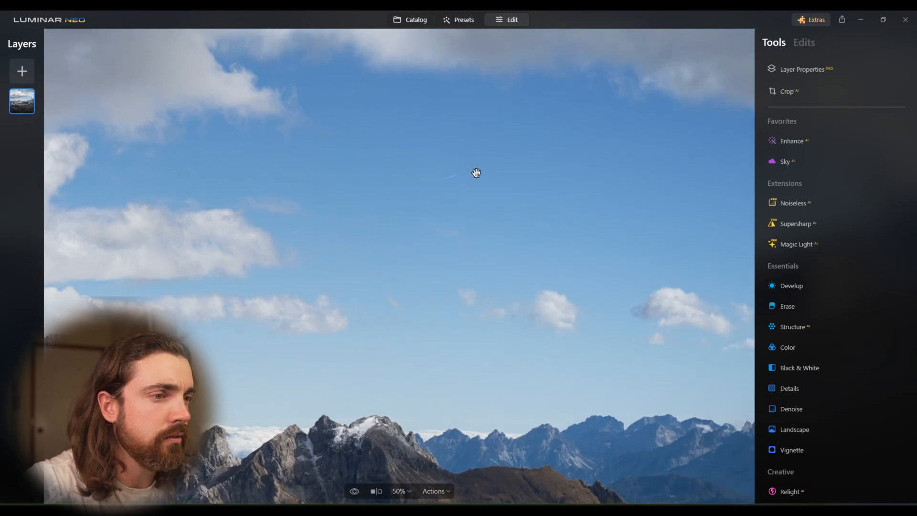
{"action": "left_click_drag", "start_coordinate": [264, 337], "coordinate": [512, 294]}
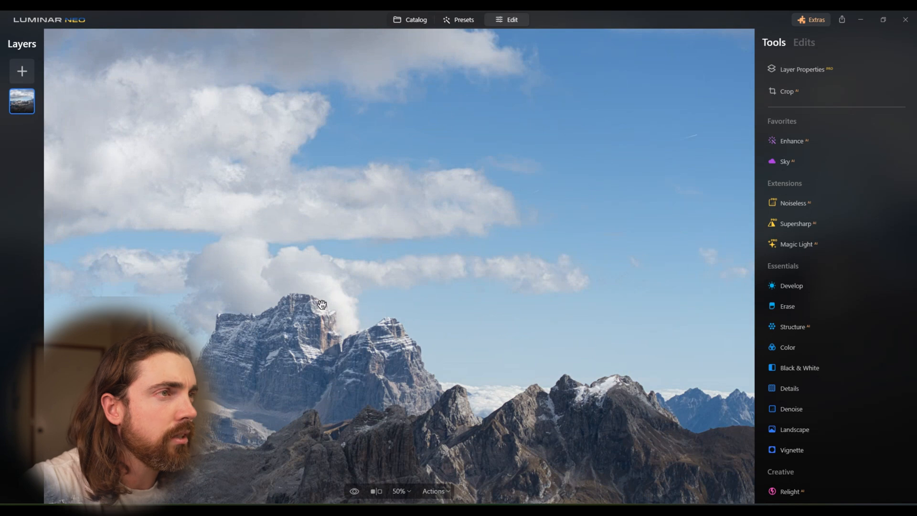
{"action": "left_click_drag", "start_coordinate": [219, 417], "coordinate": [245, 424]}
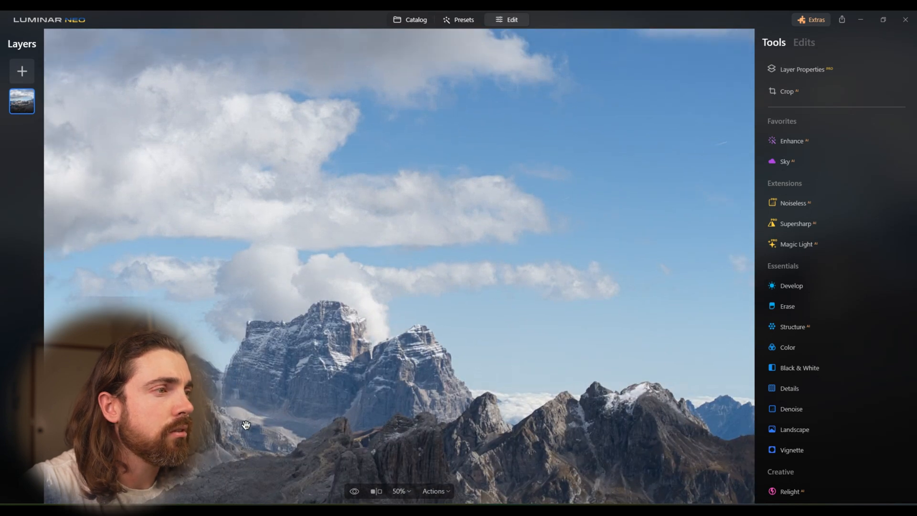
{"action": "left_click_drag", "start_coordinate": [127, 396], "coordinate": [365, 376]}
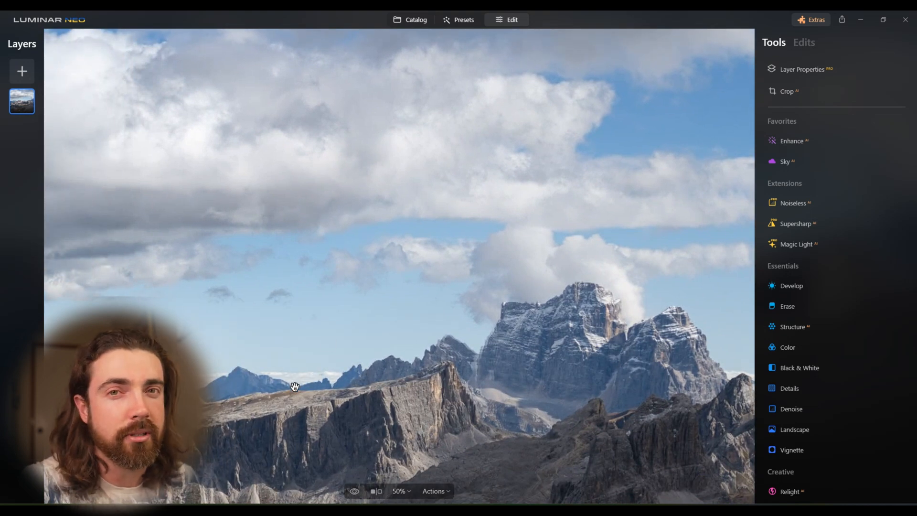
{"action": "left_click_drag", "start_coordinate": [284, 391], "coordinate": [469, 383]}
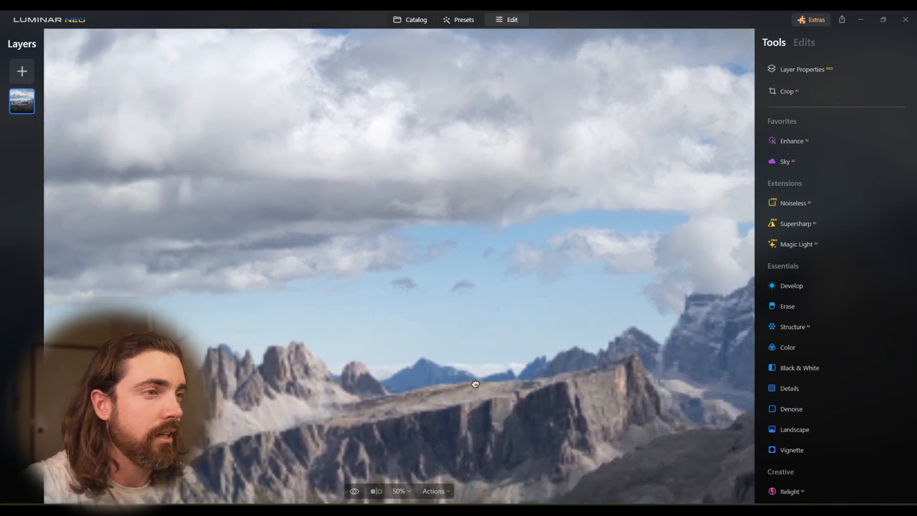
{"action": "left_click_drag", "start_coordinate": [234, 439], "coordinate": [694, 413]}
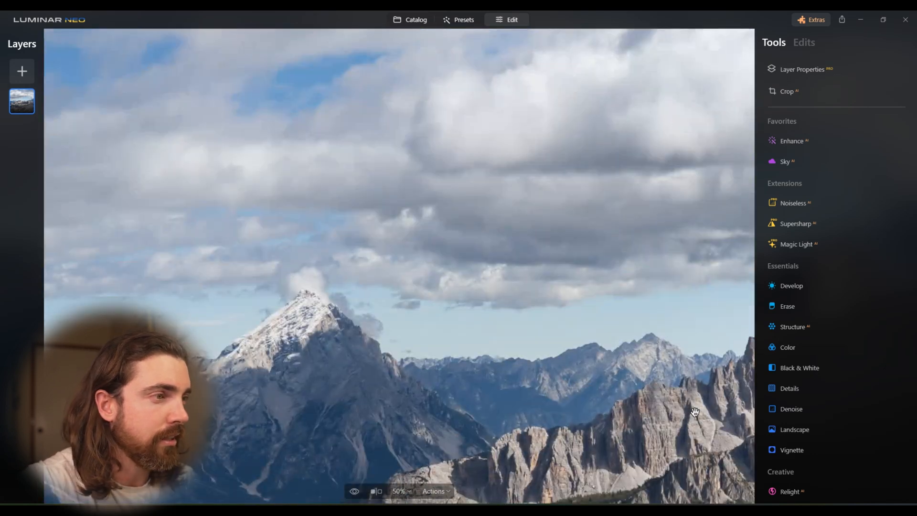
{"action": "left_click", "coordinate": [310, 309]}
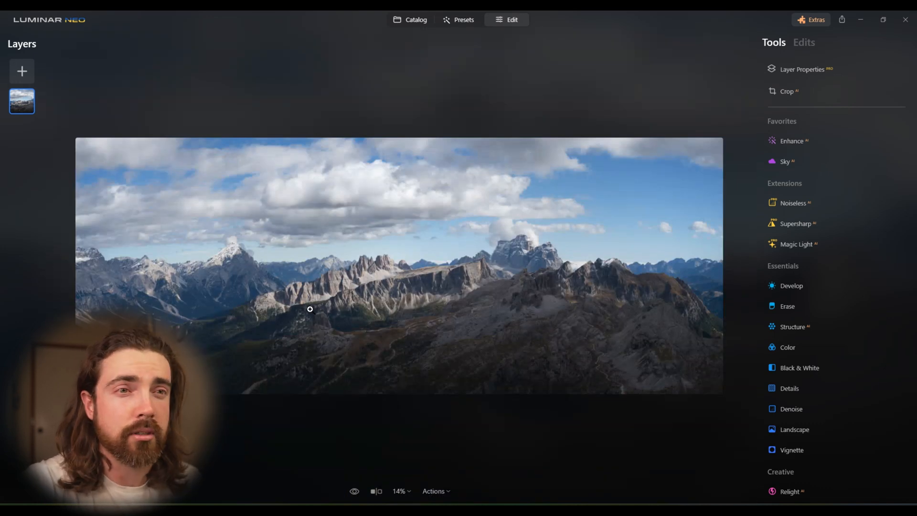
- In Develop, set Exposure to 0.90, Shadows to 100, Highlights to -49 and Smart Contrast to 22
{"action": "left_click", "coordinate": [801, 285]}
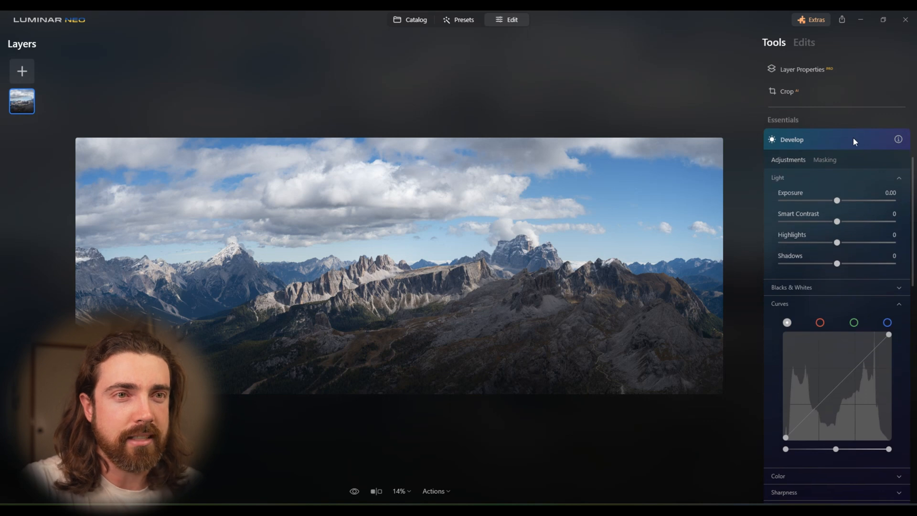
{"action": "left_click_drag", "start_coordinate": [836, 200], "coordinate": [847, 201]}
{"action": "left_click_drag", "start_coordinate": [837, 263], "coordinate": [893, 265]}
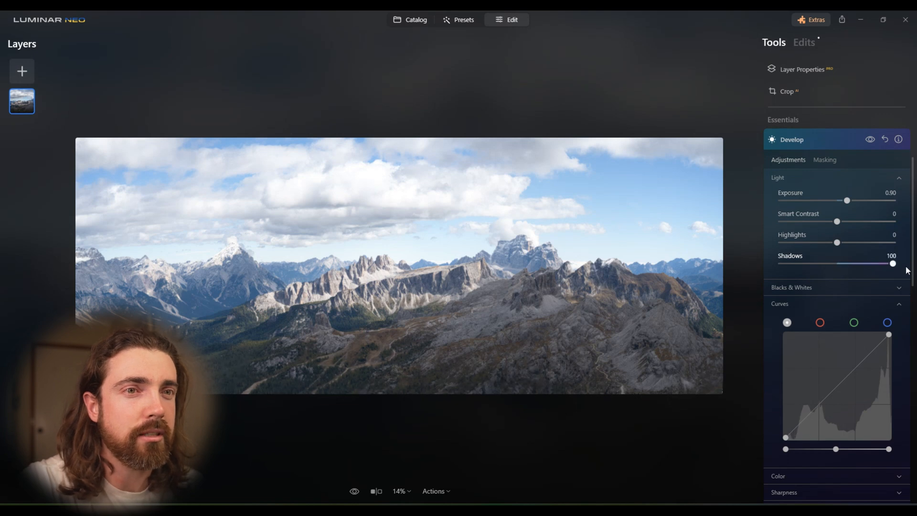
{"action": "left_click_drag", "start_coordinate": [837, 221], "coordinate": [811, 243]}
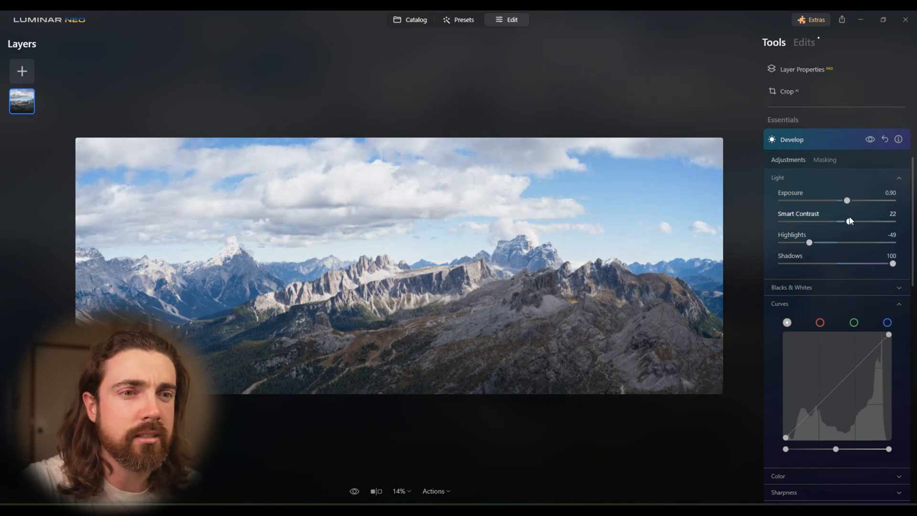
- Add a shadow point and a slightly raised highlight point to the main tone curve for more contrast
{"action": "left_click", "coordinate": [819, 407]}
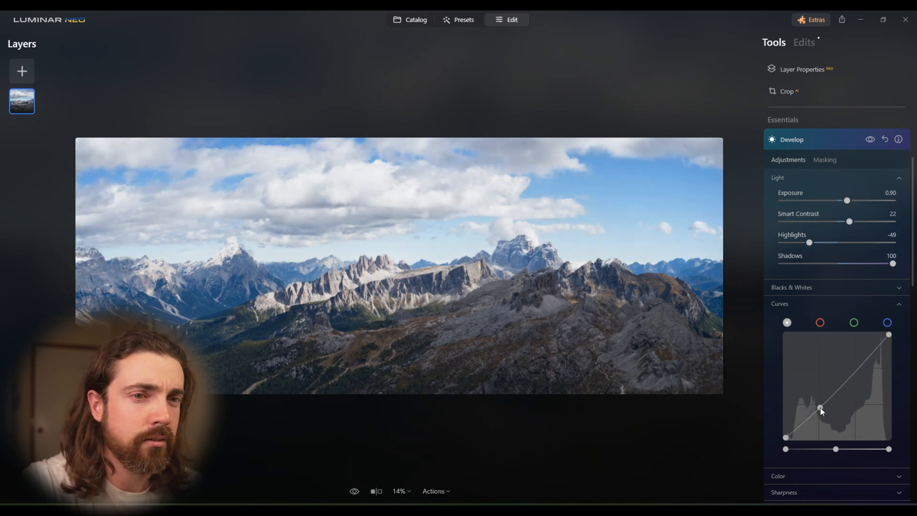
{"action": "left_click", "coordinate": [855, 369]}
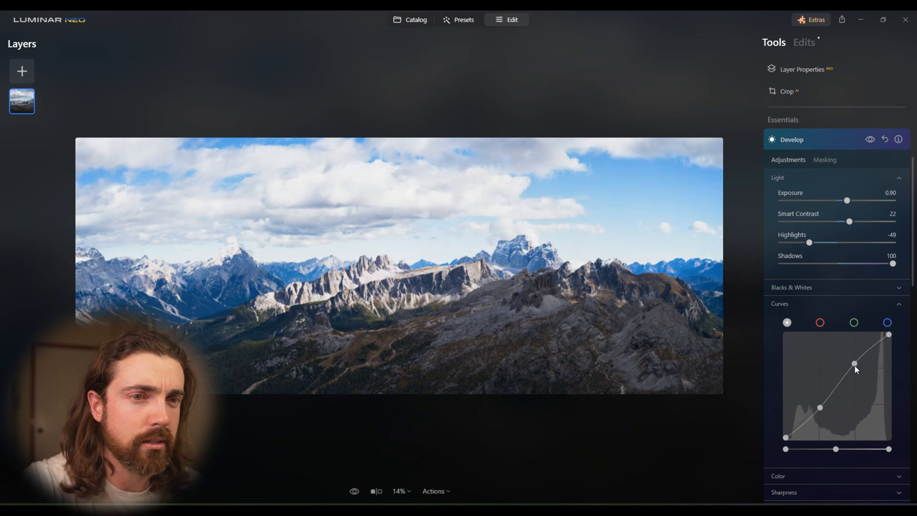
{"action": "left_click_drag", "start_coordinate": [856, 374], "coordinate": [853, 371]}
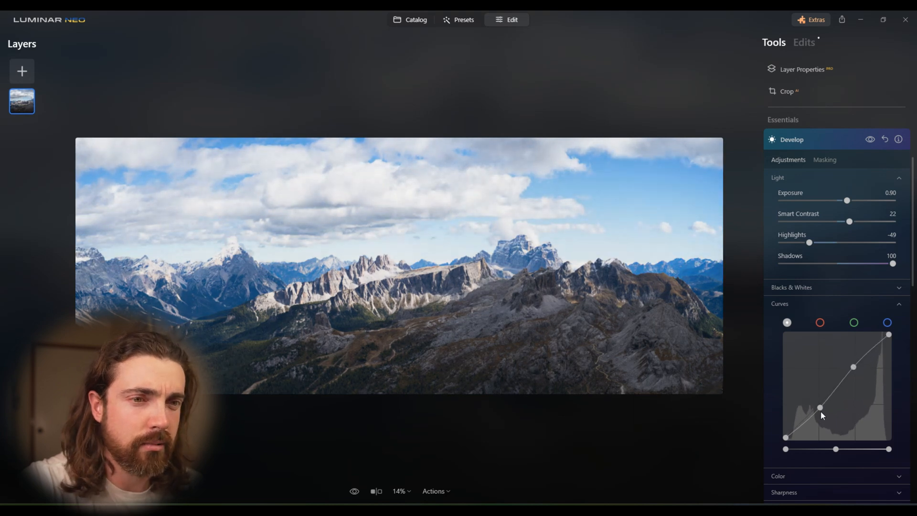
- Raise the main tone curve's shadow point slightly and lower its white end point to soften the brightest tones
{"action": "left_click_drag", "start_coordinate": [821, 408], "coordinate": [820, 406]}
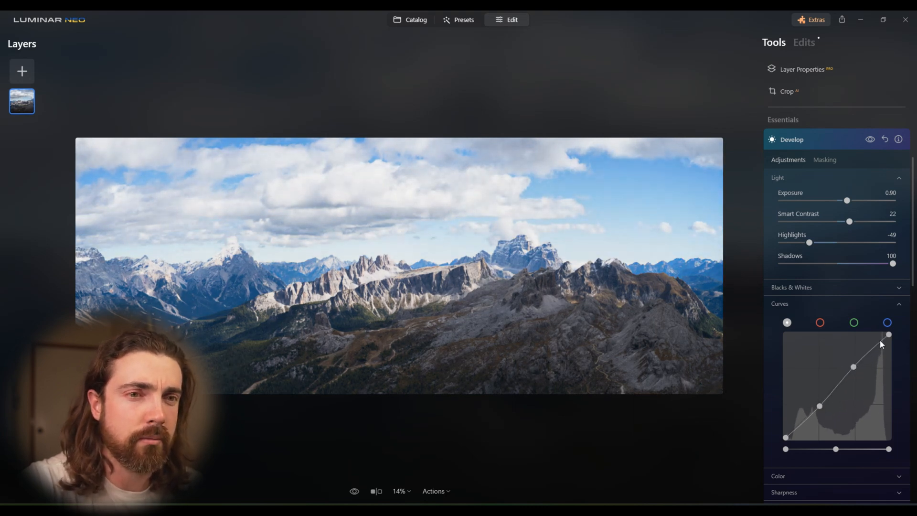
{"action": "left_click_drag", "start_coordinate": [890, 336], "coordinate": [891, 346]}
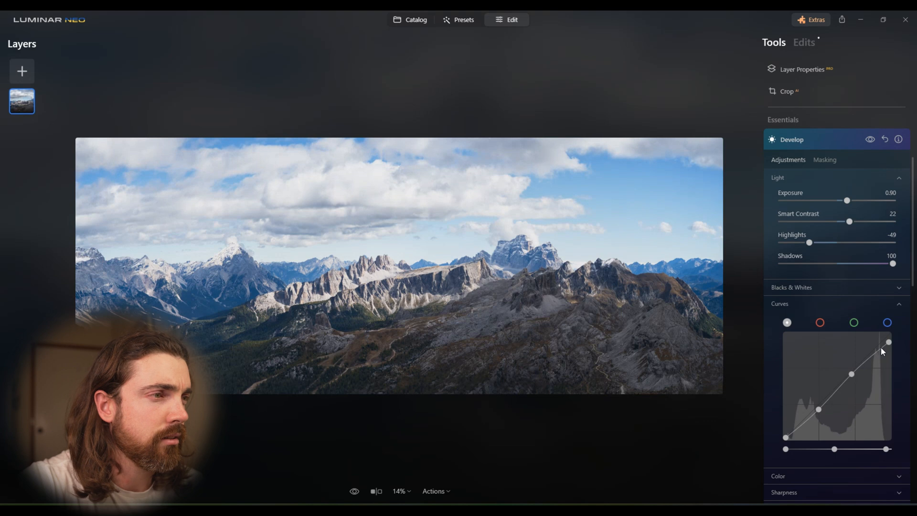
{"action": "left_click", "coordinate": [847, 139]}
- In Landscape, set Dehaze to 7 and Golden Hour to 25
{"action": "left_click", "coordinate": [805, 288]}
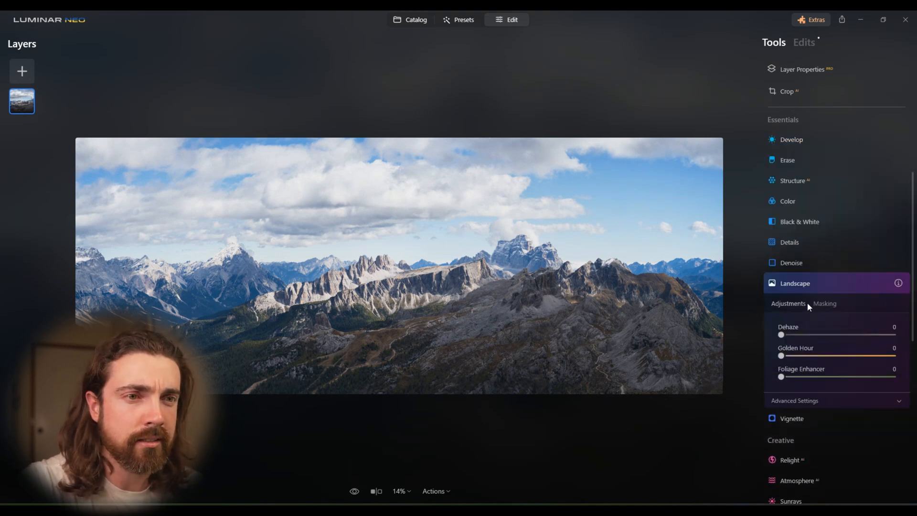
{"action": "left_click_drag", "start_coordinate": [782, 335], "coordinate": [789, 335]}
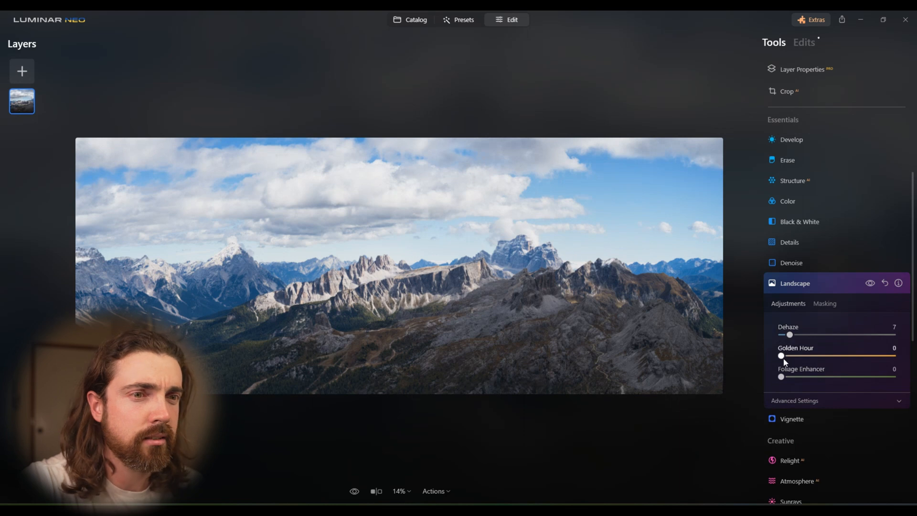
{"action": "mouse_move", "coordinate": [795, 355]}
{"action": "left_mouse_down"}
{"action": "mouse_move", "coordinate": [867, 356]}
{"action": "mouse_move", "coordinate": [810, 362]}
{"action": "left_mouse_up"}
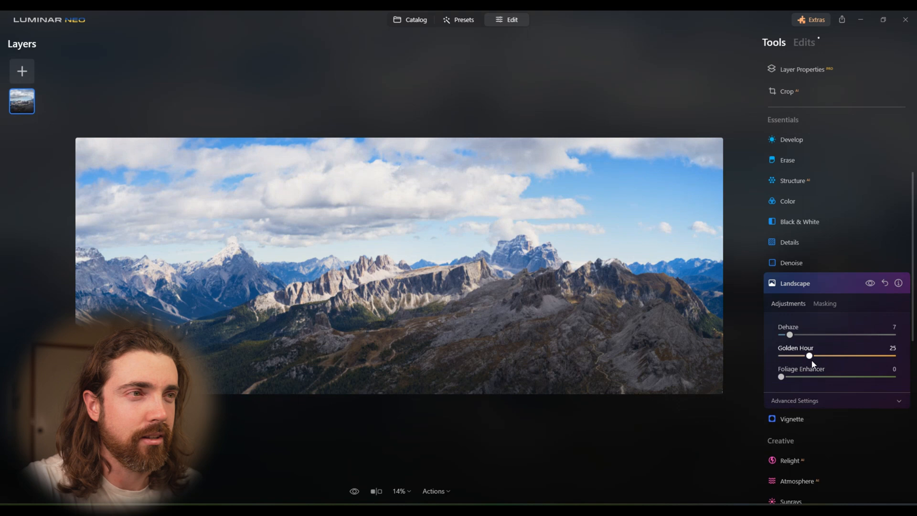
{"action": "left_click", "coordinate": [825, 284]}
- Start a new Develop adjustment and mask it with a linear gradient covering the foreground, fading out across the mountain ridgeline
{"action": "left_click", "coordinate": [816, 142]}
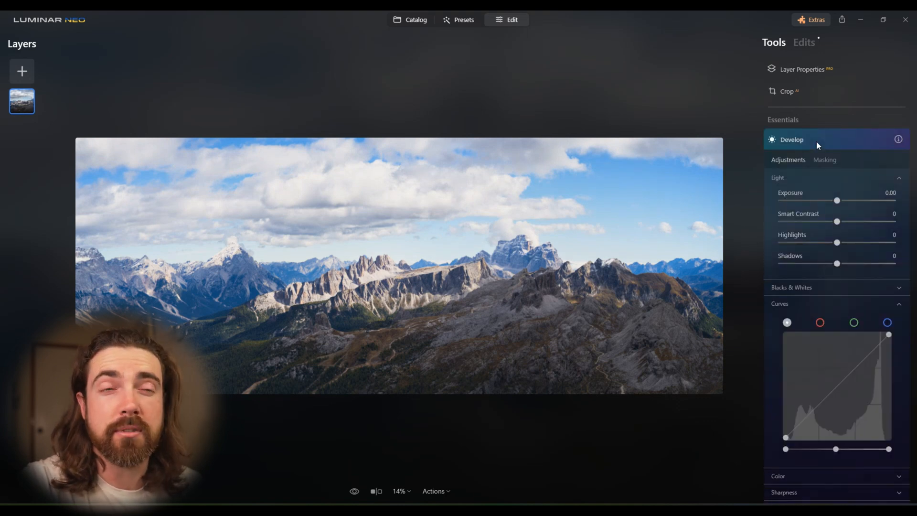
{"action": "left_click", "coordinate": [824, 160]}
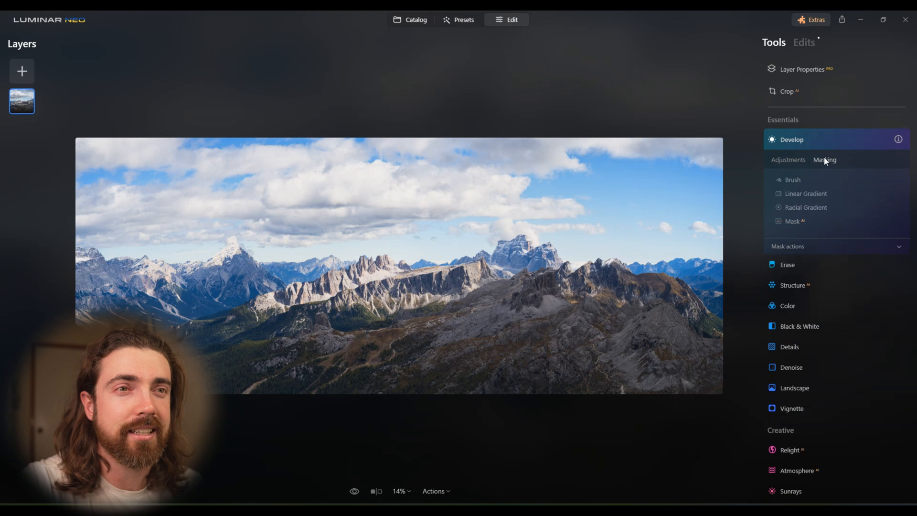
{"action": "left_click", "coordinate": [806, 193]}
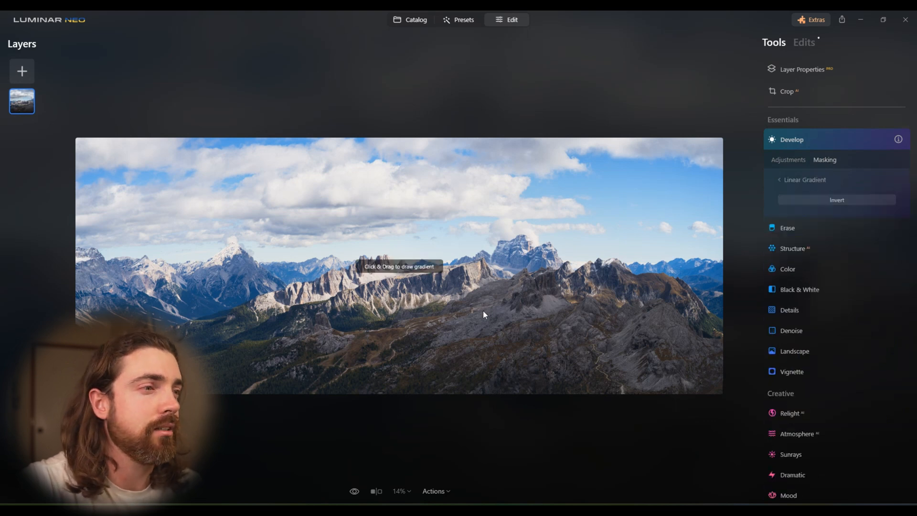
{"action": "left_click_drag", "start_coordinate": [414, 363], "coordinate": [406, 279]}
{"action": "left_click_drag", "start_coordinate": [407, 322], "coordinate": [405, 279]}
{"action": "left_click_drag", "start_coordinate": [417, 234], "coordinate": [408, 270]}
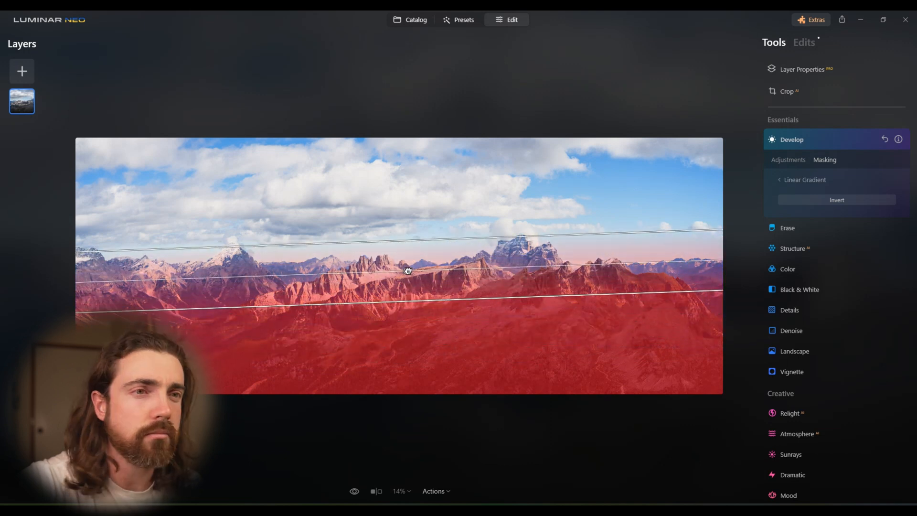
- Set the masked Develop adjustment's Exposure to 0.90 and Highlights to -37
{"action": "left_click", "coordinate": [782, 158]}
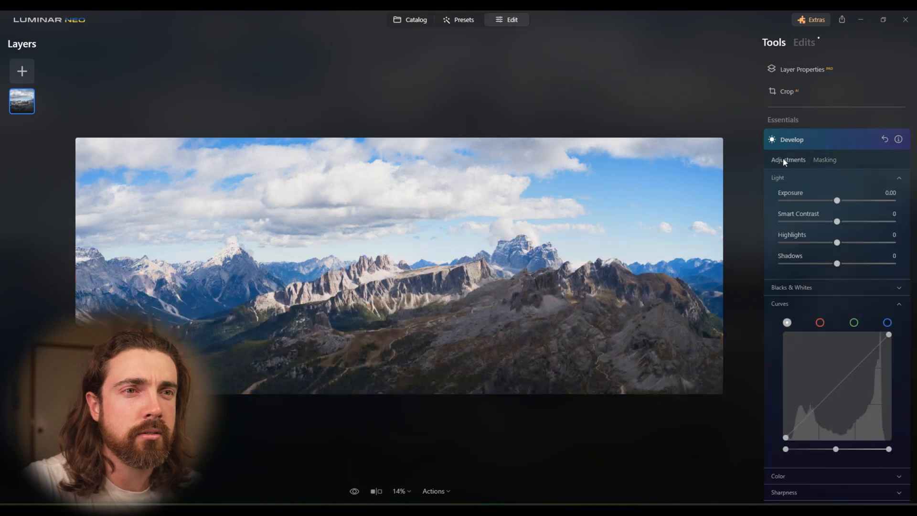
{"action": "left_click_drag", "start_coordinate": [841, 204], "coordinate": [846, 203]}
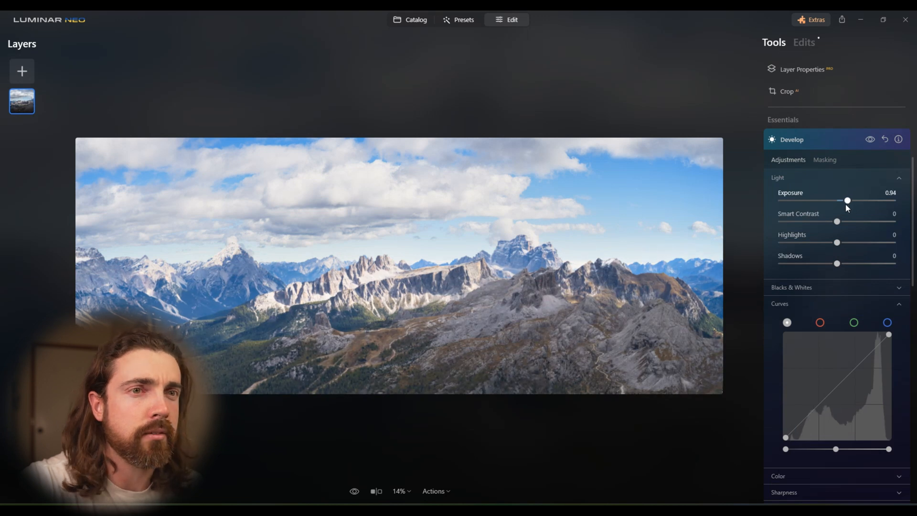
{"action": "left_click_drag", "start_coordinate": [826, 246], "coordinate": [816, 248]}
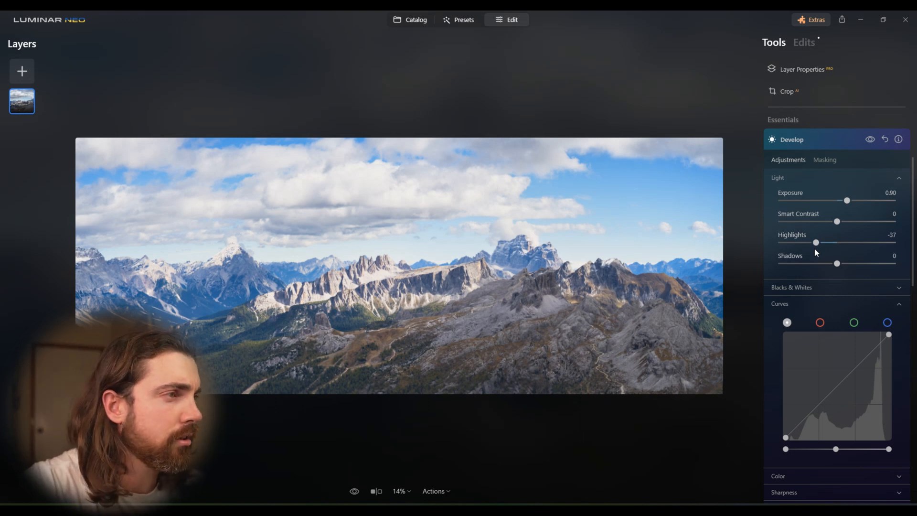
{"action": "left_click", "coordinate": [838, 139]}
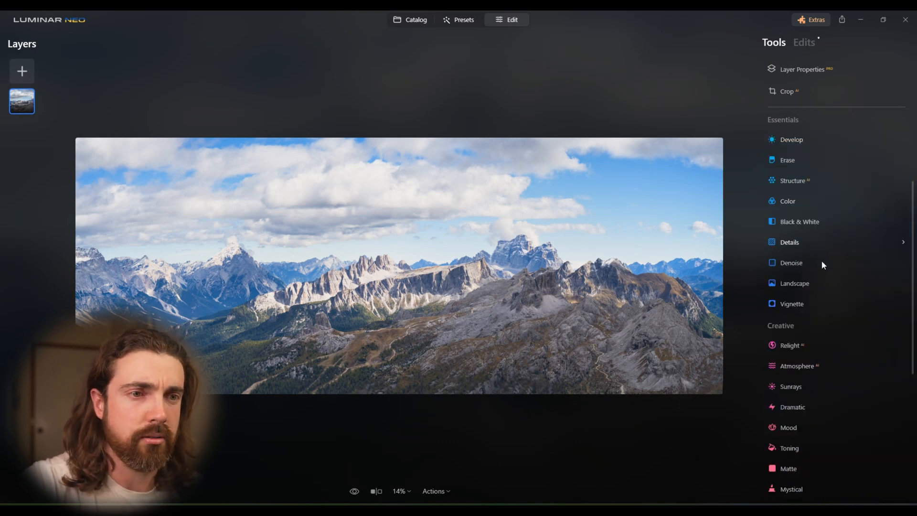
- In Relight, set Brightness Near to 41 and Brightness Far to -13
{"action": "left_click", "coordinate": [816, 345]}
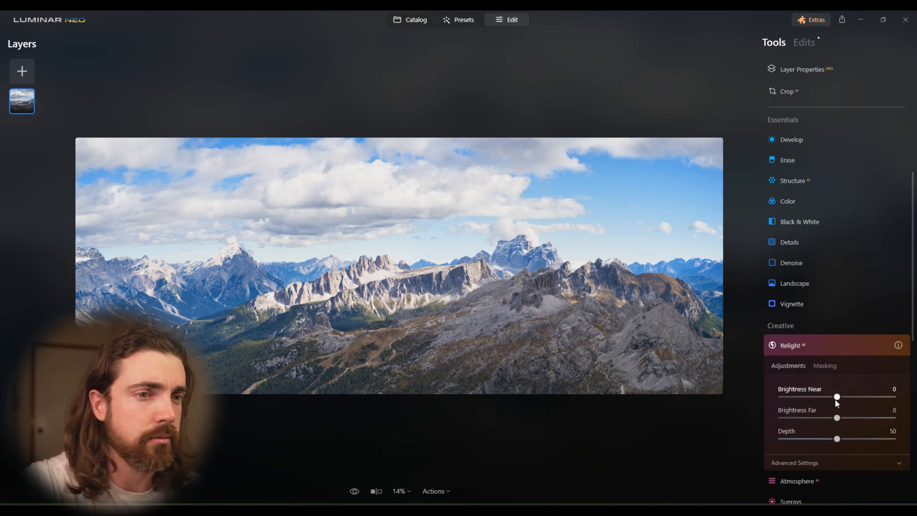
{"action": "left_click_drag", "start_coordinate": [838, 397], "coordinate": [859, 396]}
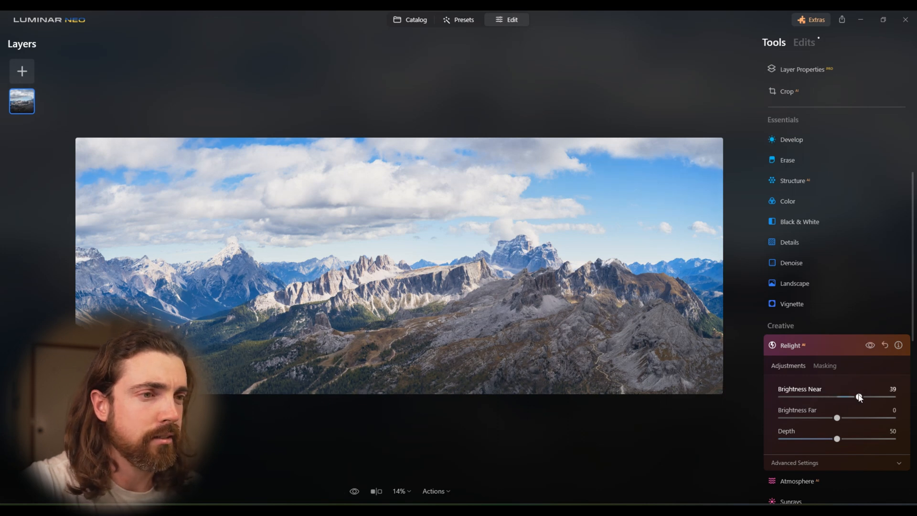
{"action": "mouse_move", "coordinate": [860, 398]}
{"action": "left_mouse_down"}
{"action": "mouse_move", "coordinate": [889, 396]}
{"action": "mouse_move", "coordinate": [861, 399]}
{"action": "left_mouse_up"}
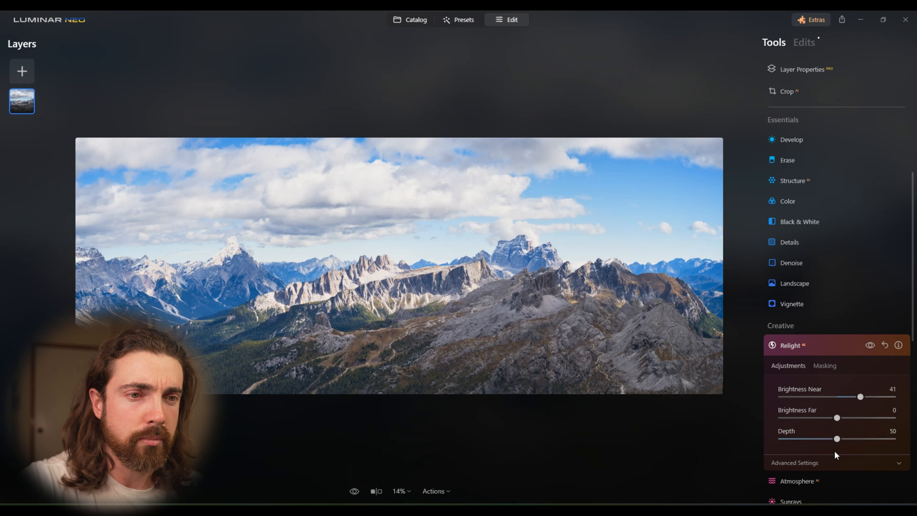
{"action": "left_click_drag", "start_coordinate": [836, 419], "coordinate": [830, 418]}
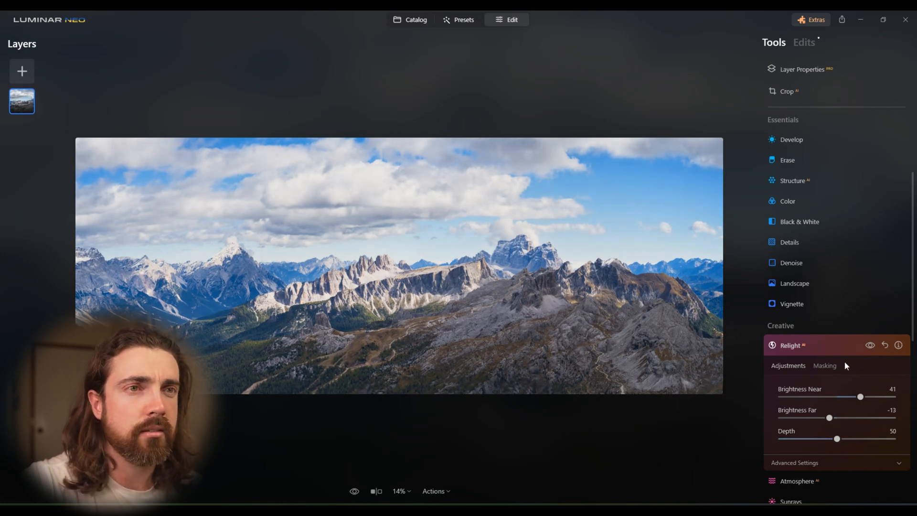
{"action": "left_click", "coordinate": [847, 344]}
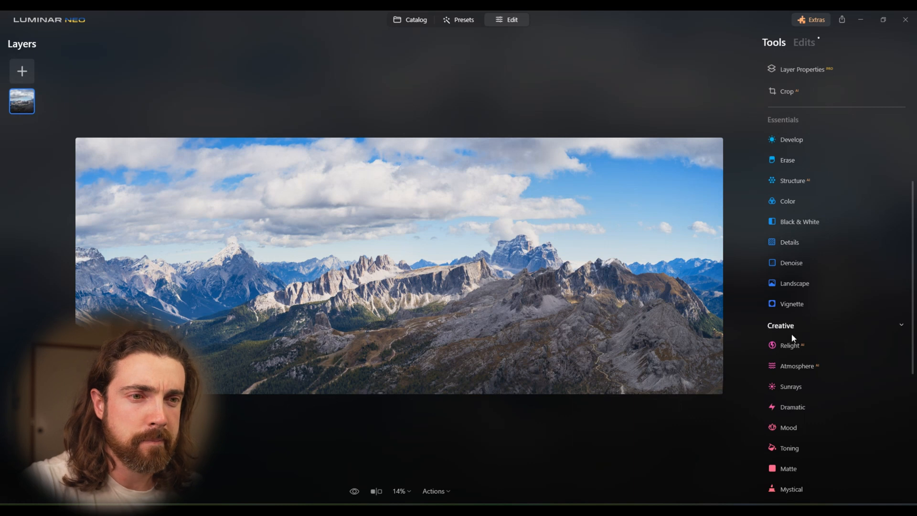
- Add Sunrays with the sun center moved beyond the panorama's right edge, Amount at 31 and Penetration at 0
{"action": "left_click", "coordinate": [792, 386]}
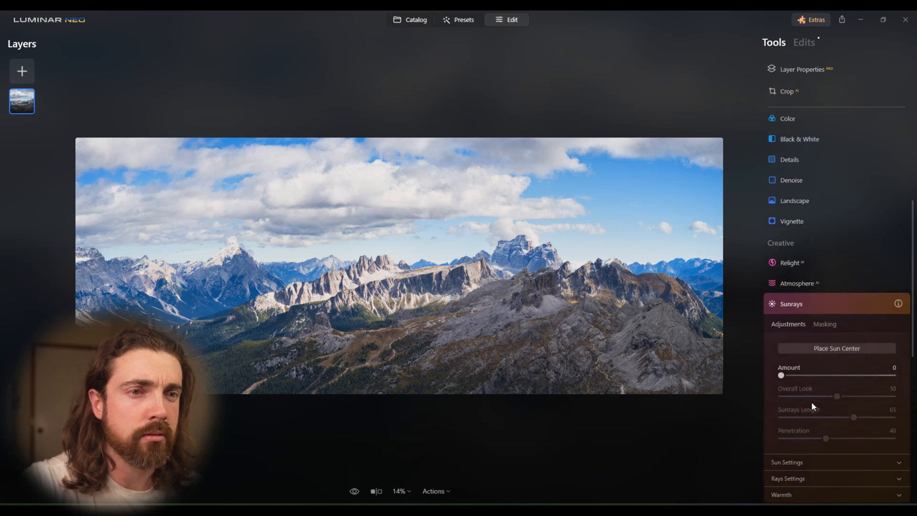
{"action": "left_click", "coordinate": [827, 334]}
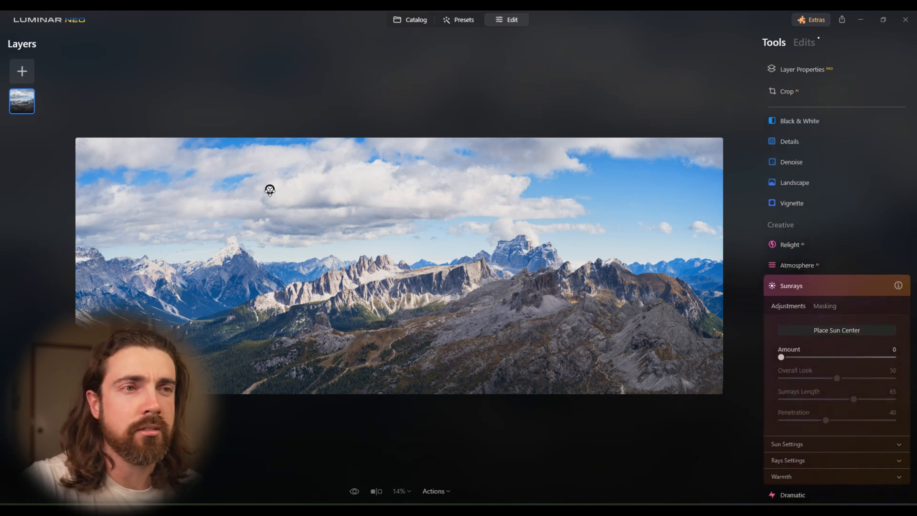
{"action": "left_click", "coordinate": [533, 268]}
{"action": "left_click_drag", "start_coordinate": [542, 258], "coordinate": [557, 241]}
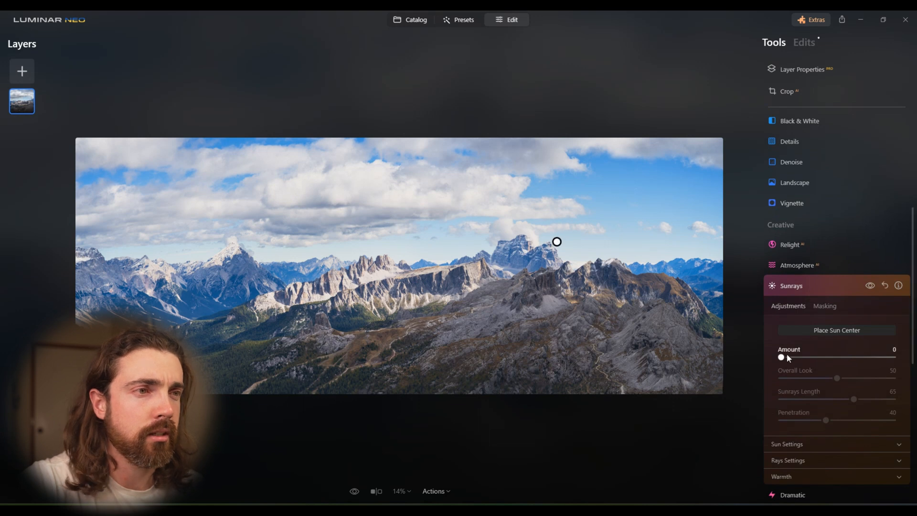
{"action": "left_click_drag", "start_coordinate": [780, 357], "coordinate": [816, 357]}
{"action": "left_click_drag", "start_coordinate": [555, 248], "coordinate": [828, 243]}
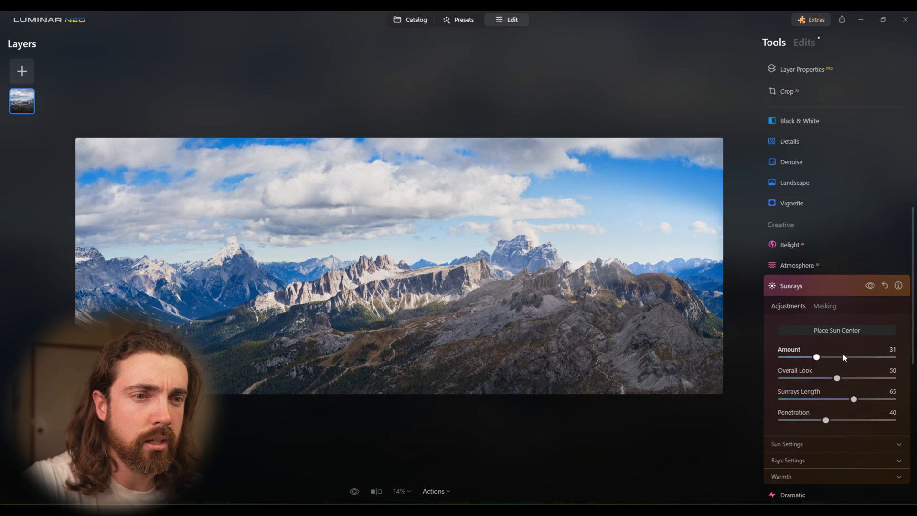
{"action": "left_click_drag", "start_coordinate": [826, 419], "coordinate": [779, 428]}
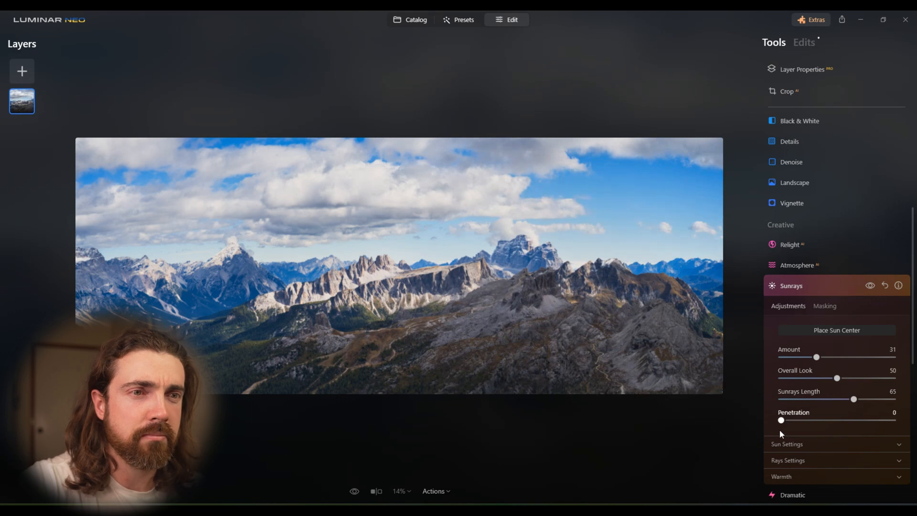
{"action": "left_click", "coordinate": [834, 291]}
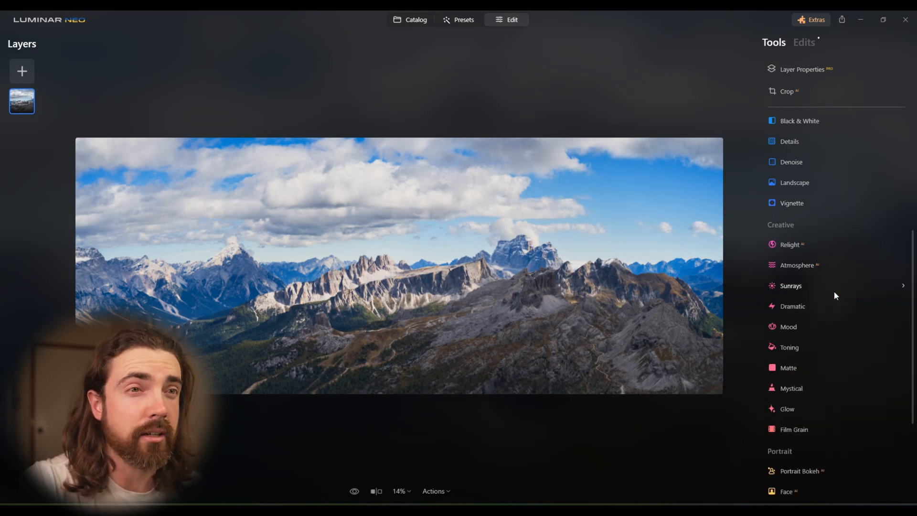
- In a new Develop adjustment's color settings, set Vibrance to 15 and Saturation to 8
{"action": "scroll", "coordinate": [826, 239], "scroll_direction": "up", "scroll_amount": 4}
{"action": "scroll", "coordinate": [796, 231], "scroll_direction": "up", "scroll_amount": 1}
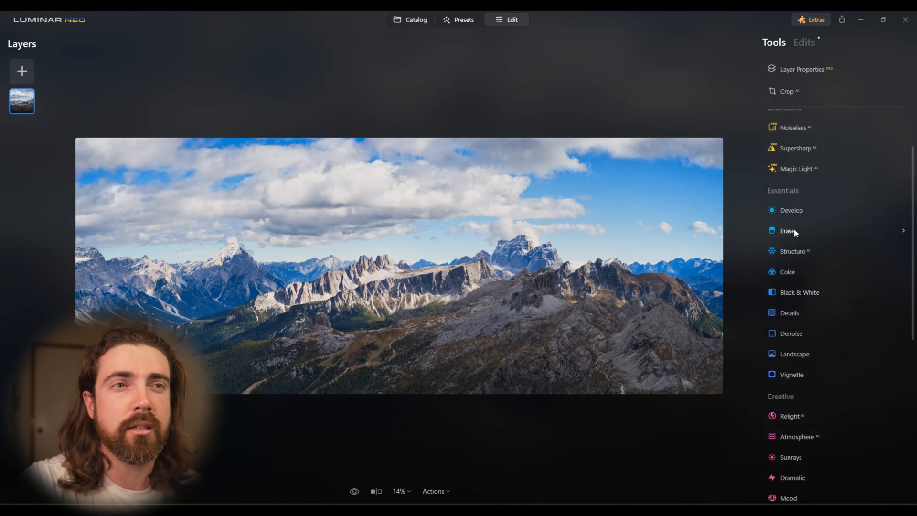
{"action": "scroll", "coordinate": [814, 215], "scroll_direction": "up", "scroll_amount": 2}
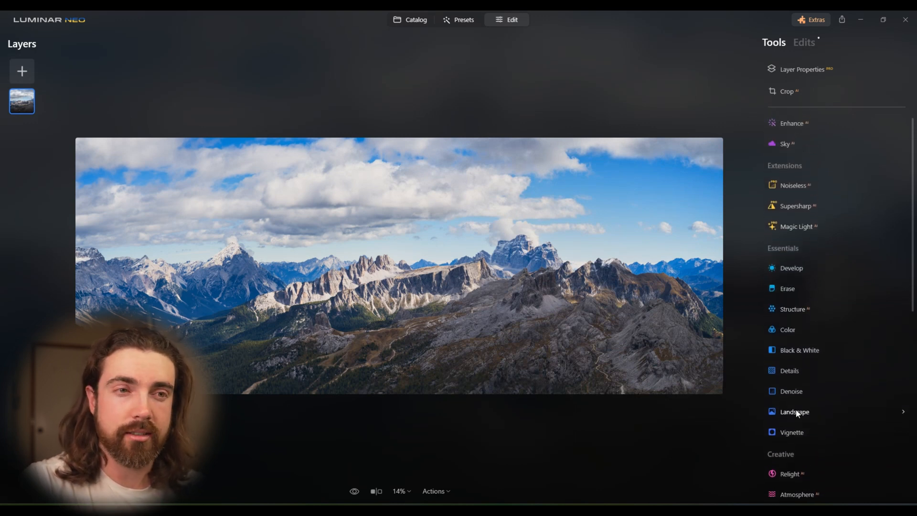
{"action": "left_click", "coordinate": [805, 268]}
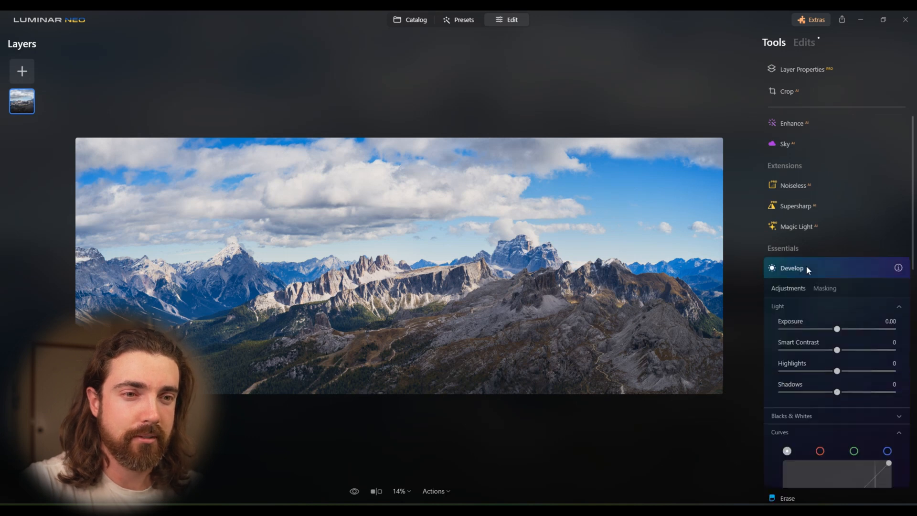
{"action": "scroll", "coordinate": [830, 356], "scroll_direction": "down", "scroll_amount": 5}
{"action": "scroll", "coordinate": [831, 362], "scroll_direction": "down", "scroll_amount": 3}
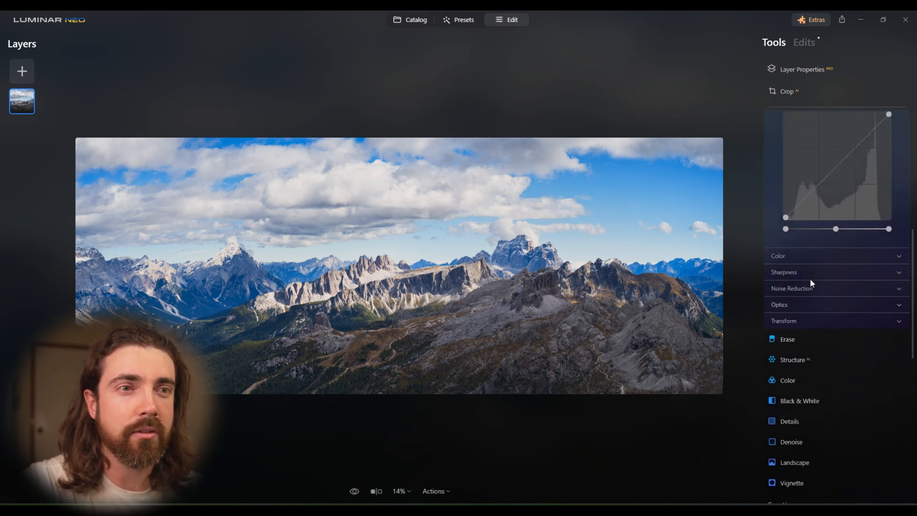
{"action": "left_click", "coordinate": [814, 246]}
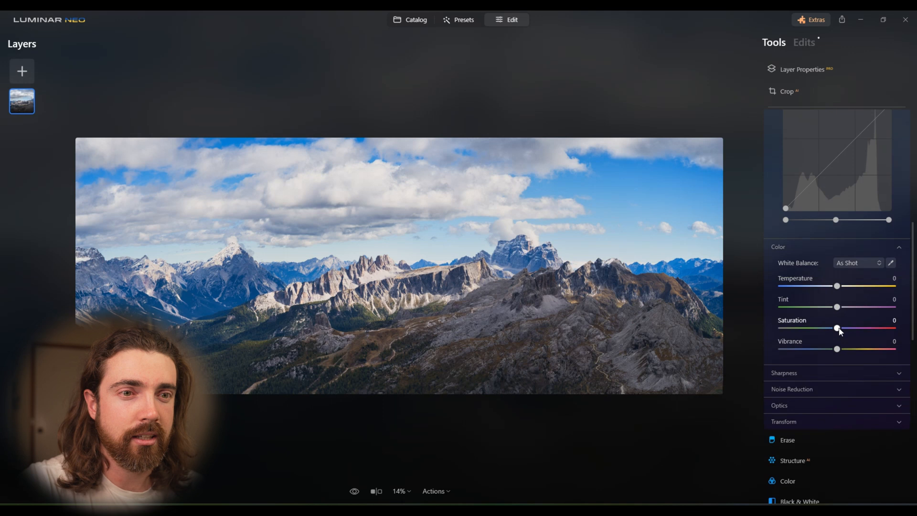
{"action": "left_click_drag", "start_coordinate": [836, 349], "coordinate": [856, 351]}
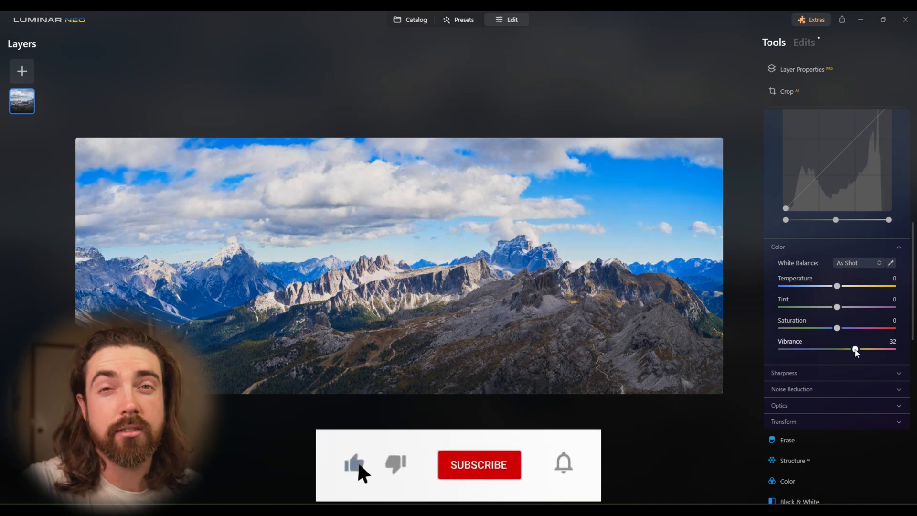
{"action": "left_click_drag", "start_coordinate": [856, 351], "coordinate": [844, 332]}
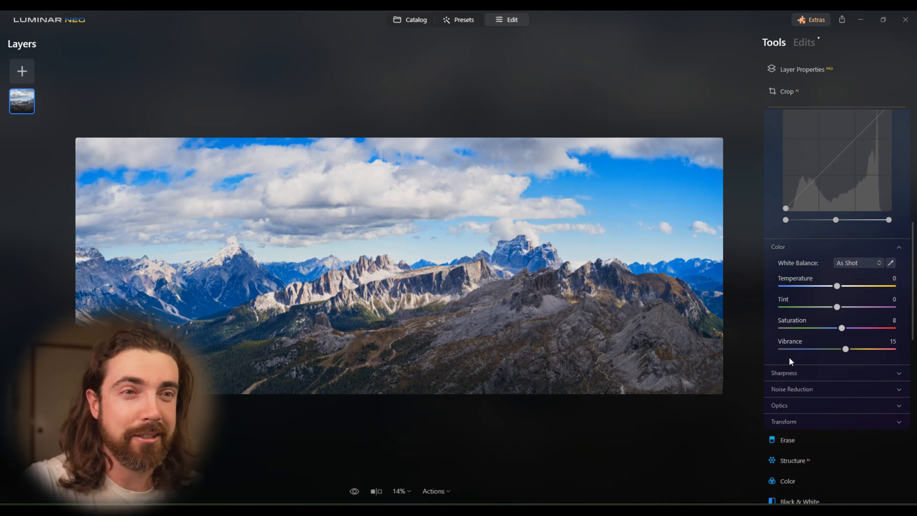
- Set the white balance Temperature to 1 and collapse Develop's Curves and Color sections
{"action": "left_click_drag", "start_coordinate": [837, 286], "coordinate": [839, 291]}
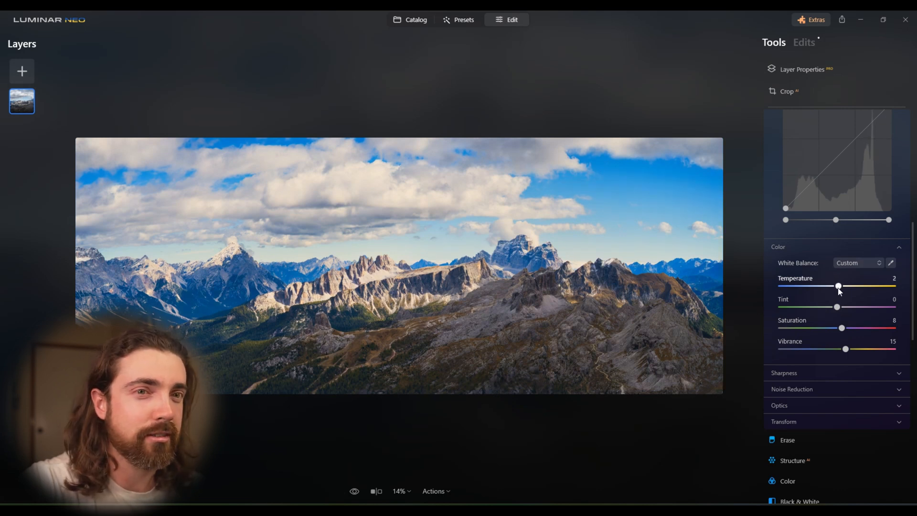
{"action": "left_click_drag", "start_coordinate": [840, 292], "coordinate": [839, 292]}
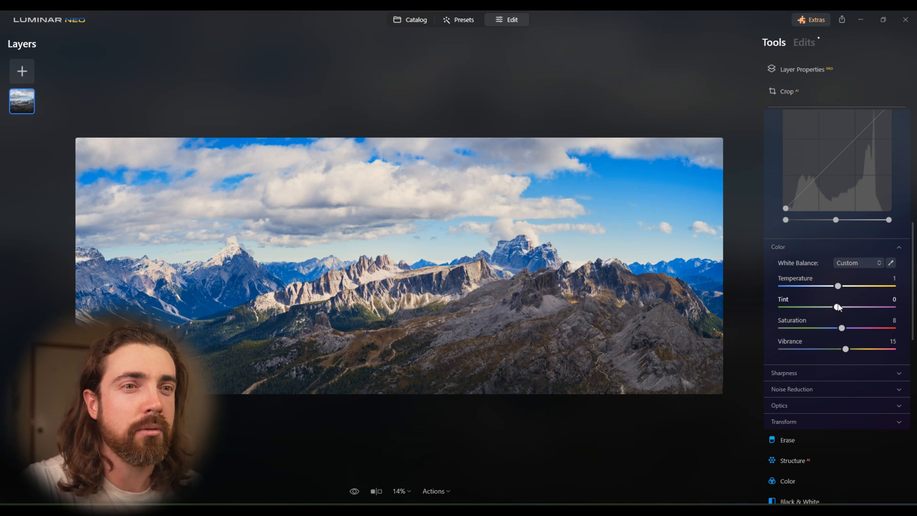
{"action": "scroll", "coordinate": [821, 320], "scroll_direction": "up", "scroll_amount": 8}
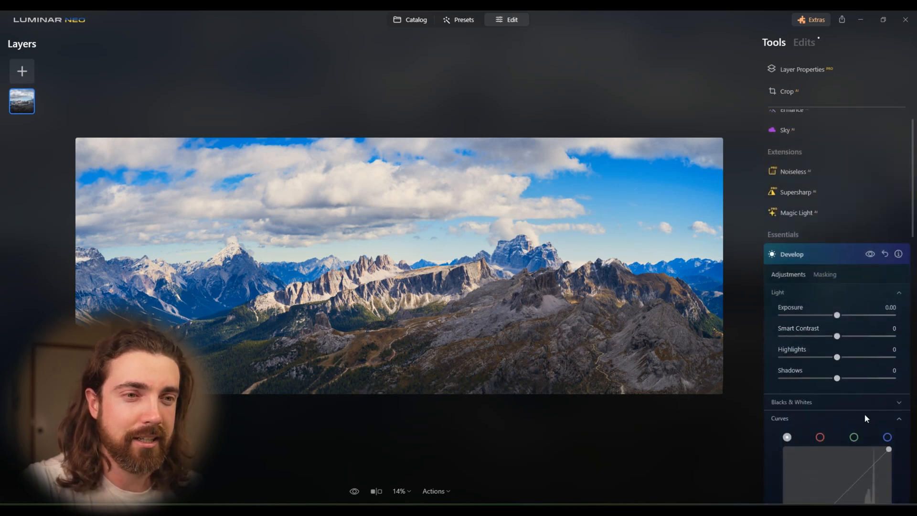
{"action": "left_click", "coordinate": [865, 415]}
{"action": "left_click", "coordinate": [878, 434]}
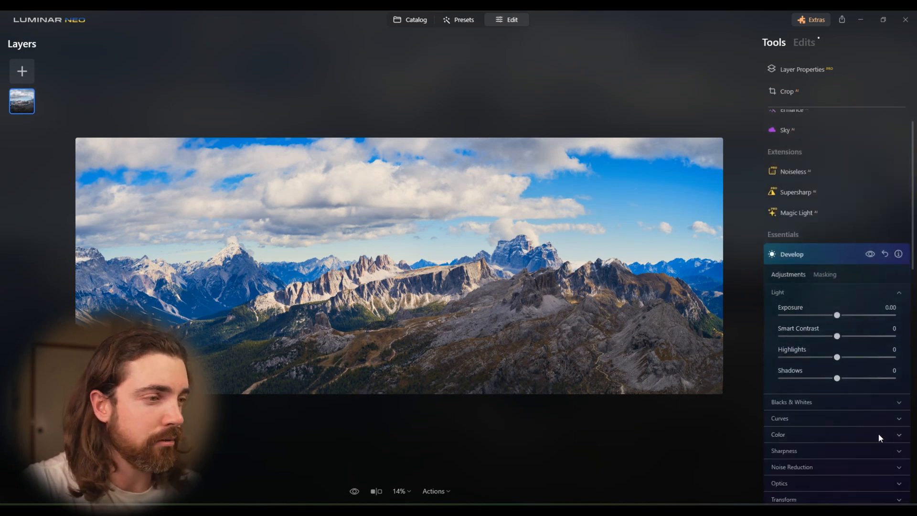
- Compare the panorama with its unedited original and finish the Develop adjustment
{"action": "left_click", "coordinate": [354, 492]}
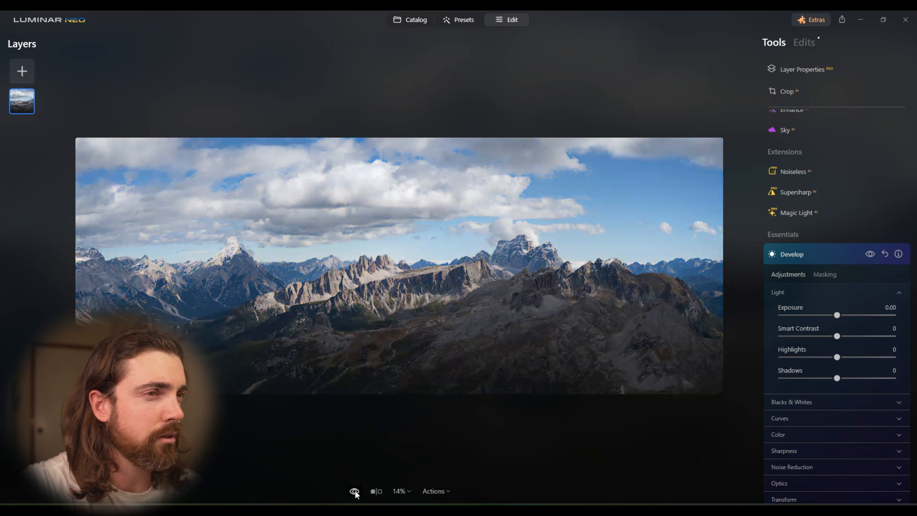
{"action": "left_click", "coordinate": [354, 492]}
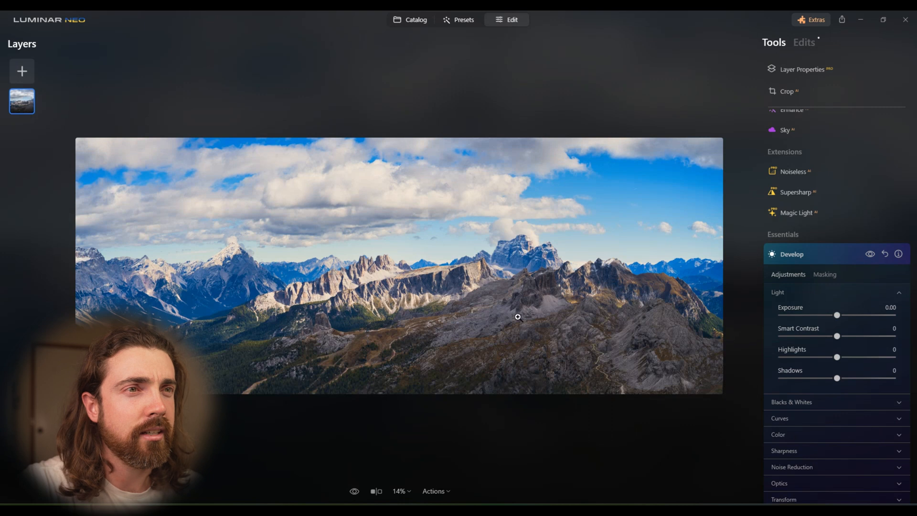
{"action": "left_click", "coordinate": [832, 250]}
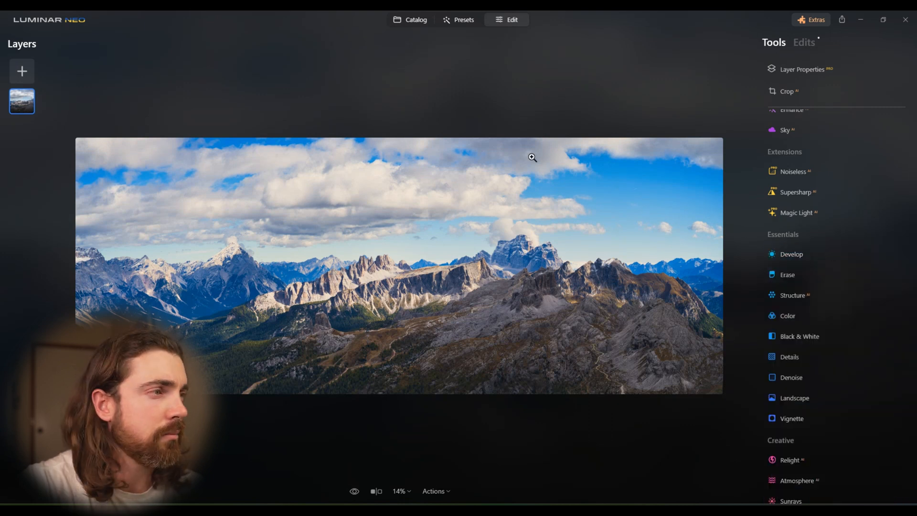
{"action": "left_click", "coordinate": [799, 252]}
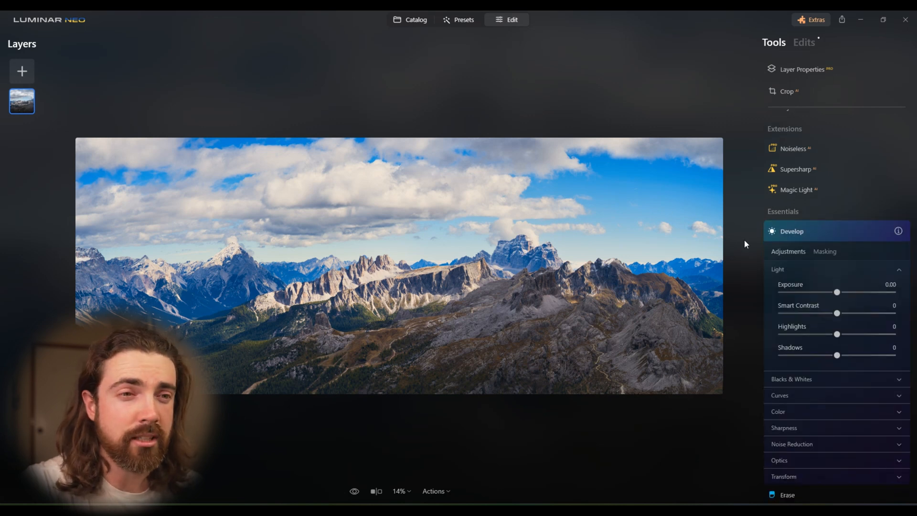
{"action": "scroll", "coordinate": [877, 357], "scroll_direction": "down", "scroll_amount": 2}
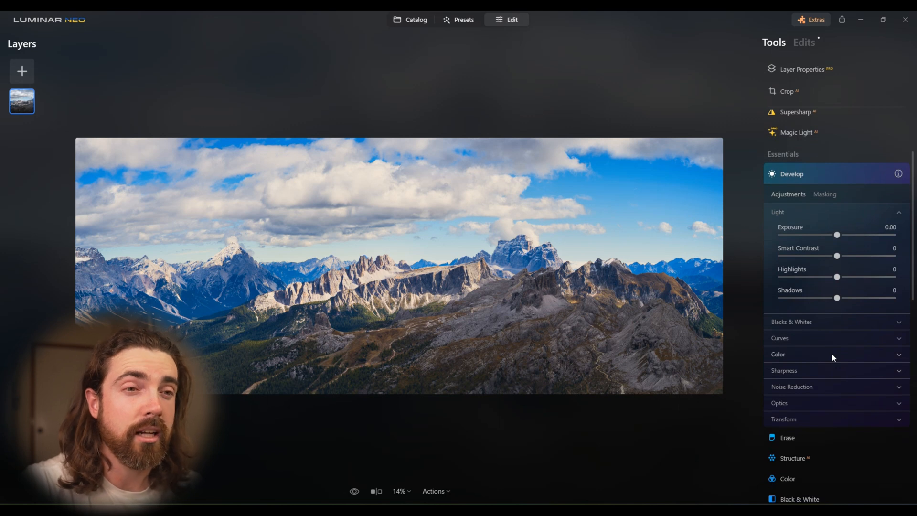
{"action": "left_click", "coordinate": [832, 354]}
{"action": "scroll", "coordinate": [768, 377], "scroll_direction": "down", "scroll_amount": 3}
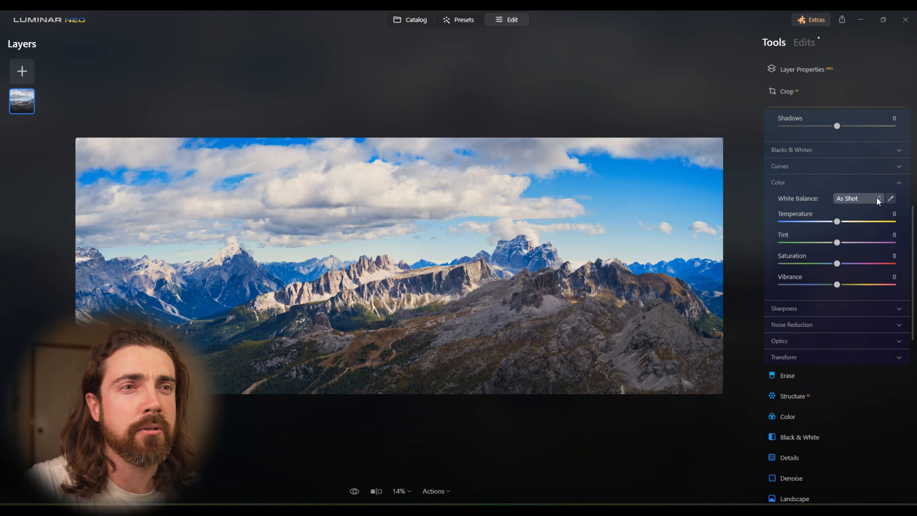
- In the Color tool, bring up the HSL settings for Saturation and try adjusting the Blue channel
{"action": "left_click", "coordinate": [830, 417]}
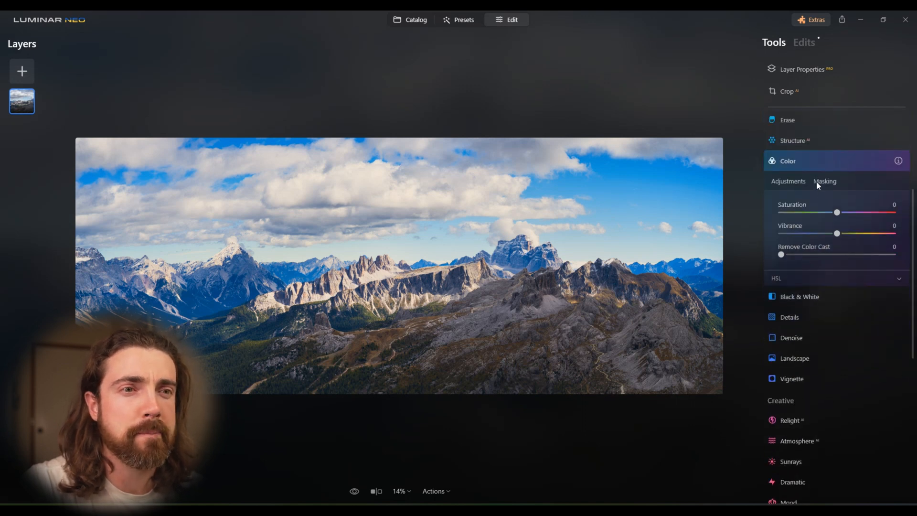
{"action": "left_click", "coordinate": [814, 279]}
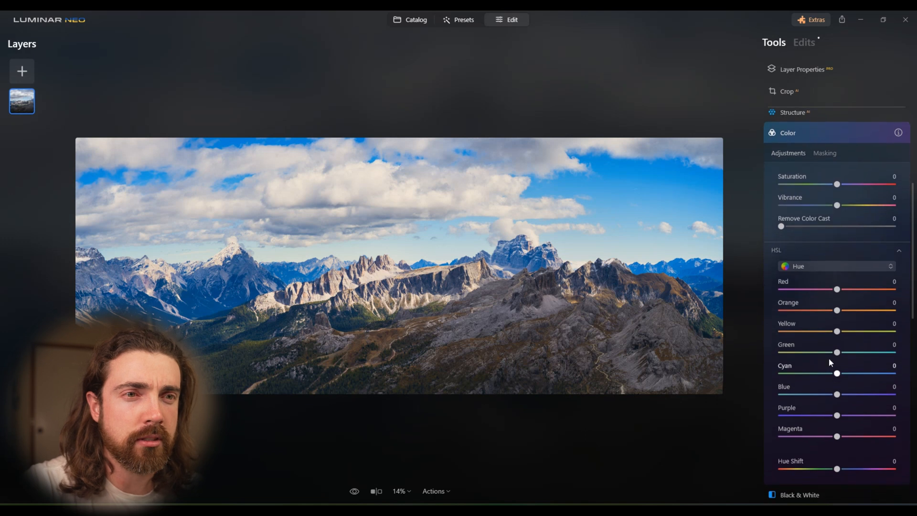
{"action": "left_click", "coordinate": [821, 268]}
{"action": "left_click", "coordinate": [825, 297]}
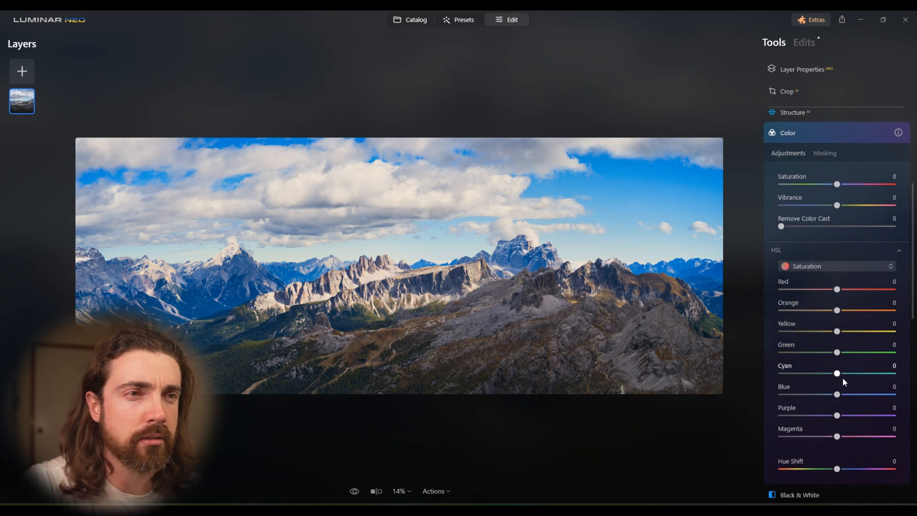
{"action": "mouse_move", "coordinate": [838, 396]}
{"action": "left_mouse_down"}
{"action": "mouse_move", "coordinate": [806, 398]}
{"action": "mouse_move", "coordinate": [819, 400]}
{"action": "mouse_move", "coordinate": [804, 413]}
{"action": "mouse_move", "coordinate": [839, 397]}
{"action": "left_mouse_up"}
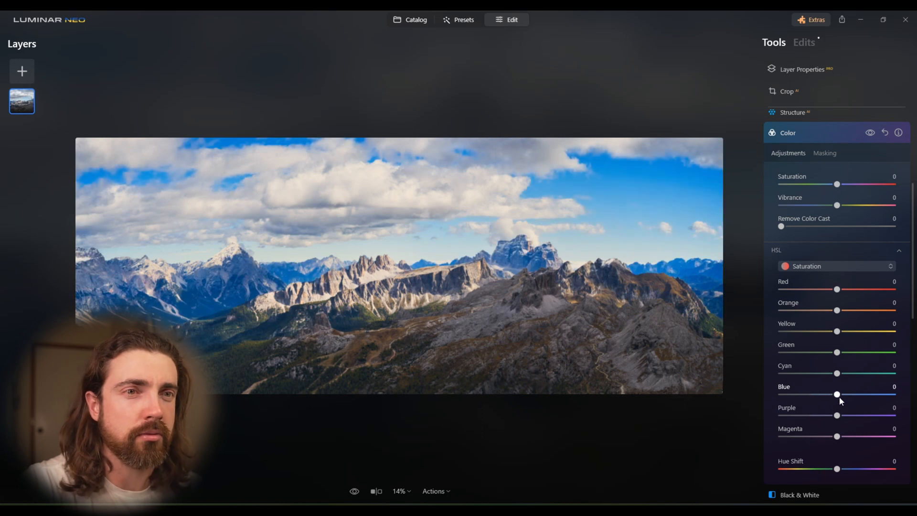
- Brush a mask for the Color adjustment over the blue sky areas across the top of the panorama
{"action": "left_click", "coordinate": [824, 153]}
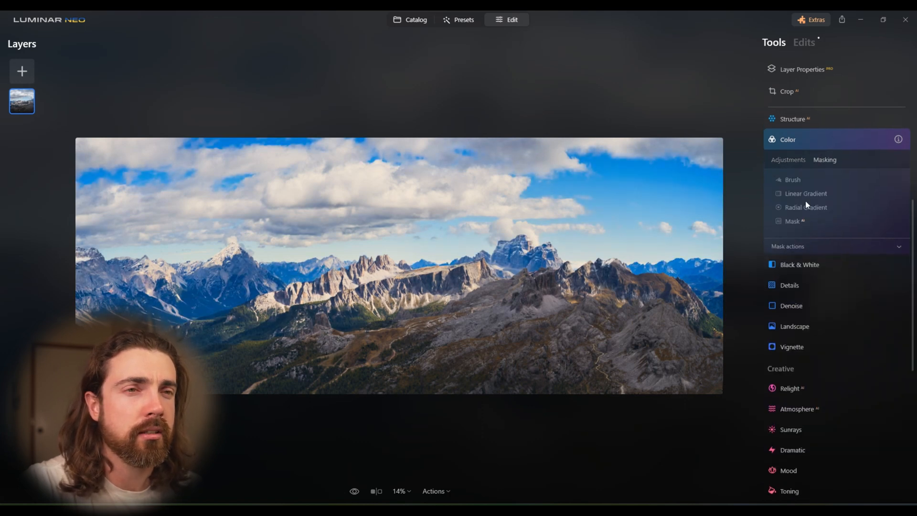
{"action": "left_click", "coordinate": [797, 182]}
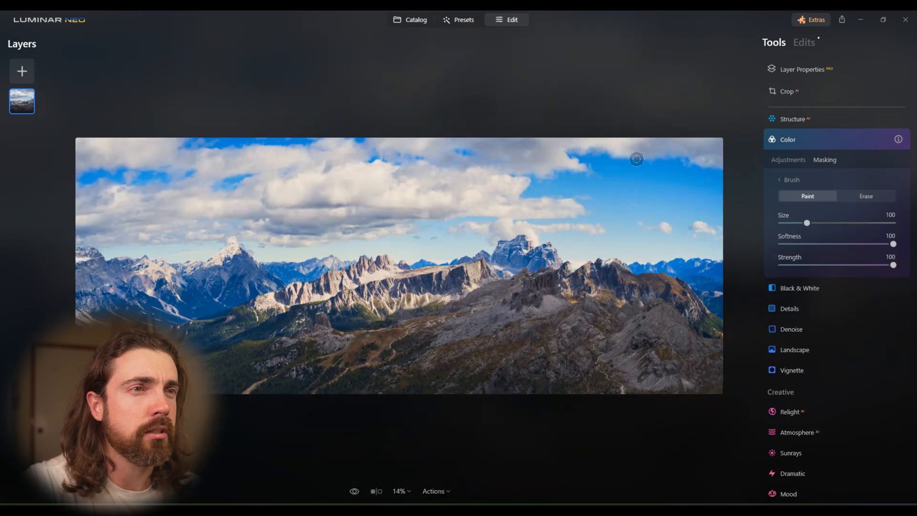
{"action": "mouse_move", "coordinate": [693, 153]}
{"action": "left_mouse_down"}
{"action": "mouse_move", "coordinate": [575, 164]}
{"action": "mouse_move", "coordinate": [725, 186]}
{"action": "mouse_move", "coordinate": [557, 160]}
{"action": "mouse_move", "coordinate": [516, 171]}
{"action": "mouse_move", "coordinate": [673, 207]}
{"action": "mouse_move", "coordinate": [564, 198]}
{"action": "mouse_move", "coordinate": [555, 207]}
{"action": "mouse_move", "coordinate": [702, 208]}
{"action": "mouse_move", "coordinate": [690, 222]}
{"action": "mouse_move", "coordinate": [536, 200]}
{"action": "left_mouse_up"}
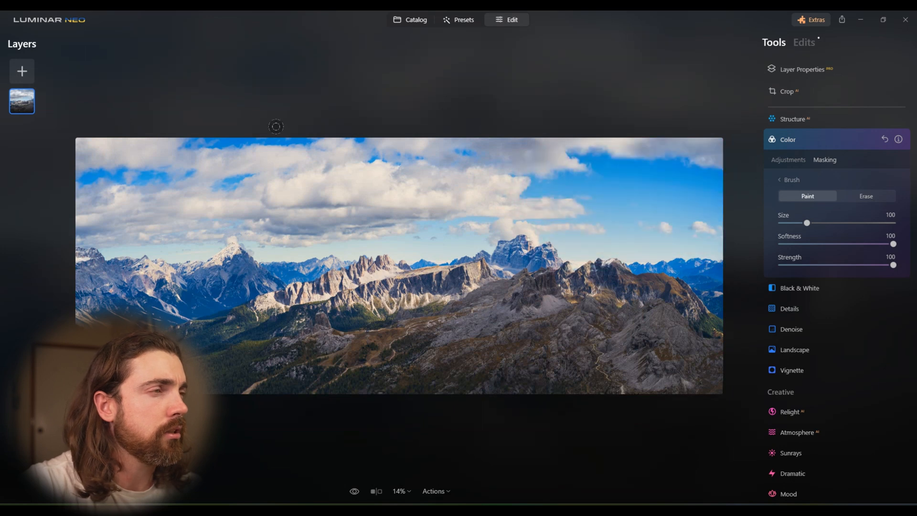
{"action": "mouse_move", "coordinate": [355, 130]}
{"action": "left_mouse_down"}
{"action": "mouse_move", "coordinate": [318, 140]}
{"action": "mouse_move", "coordinate": [233, 125]}
{"action": "left_mouse_up"}
{"action": "left_click_drag", "start_coordinate": [233, 159], "coordinate": [34, 163]}
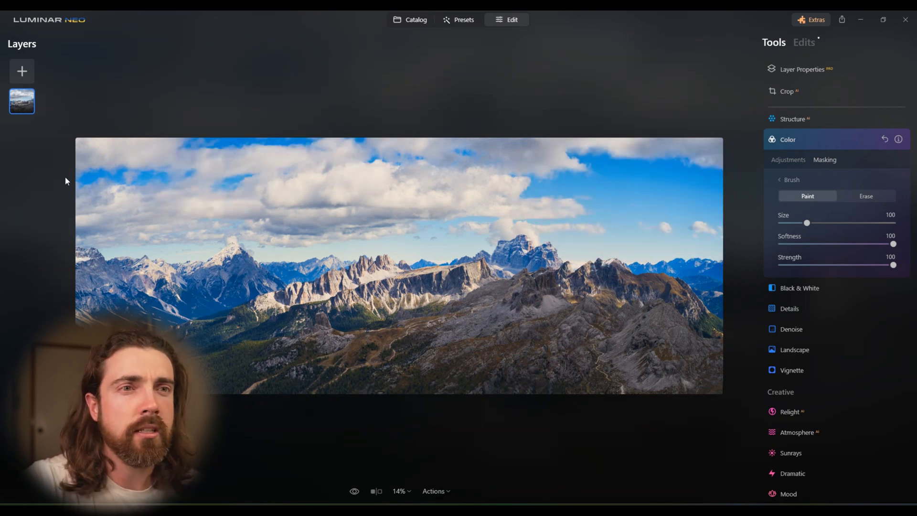
- In the masked Color adjustment's HSL settings, set Blue saturation to -44 and Blue luminance to 39
{"action": "left_click", "coordinate": [790, 160]}
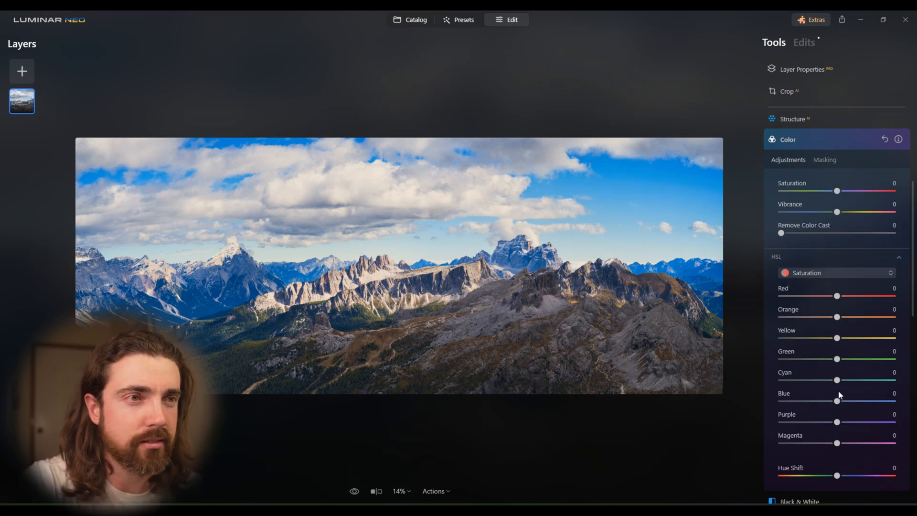
{"action": "left_click_drag", "start_coordinate": [838, 400], "coordinate": [812, 406]}
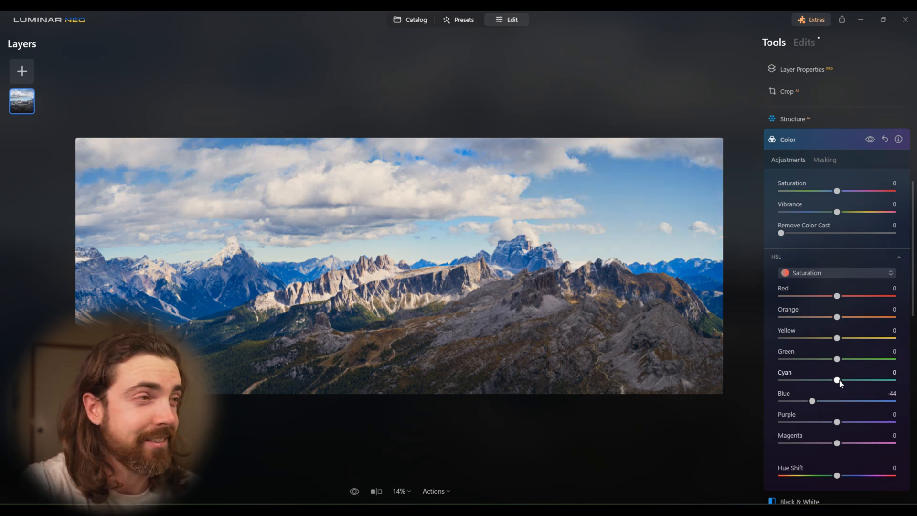
{"action": "left_click", "coordinate": [858, 273]}
{"action": "left_click", "coordinate": [831, 321]}
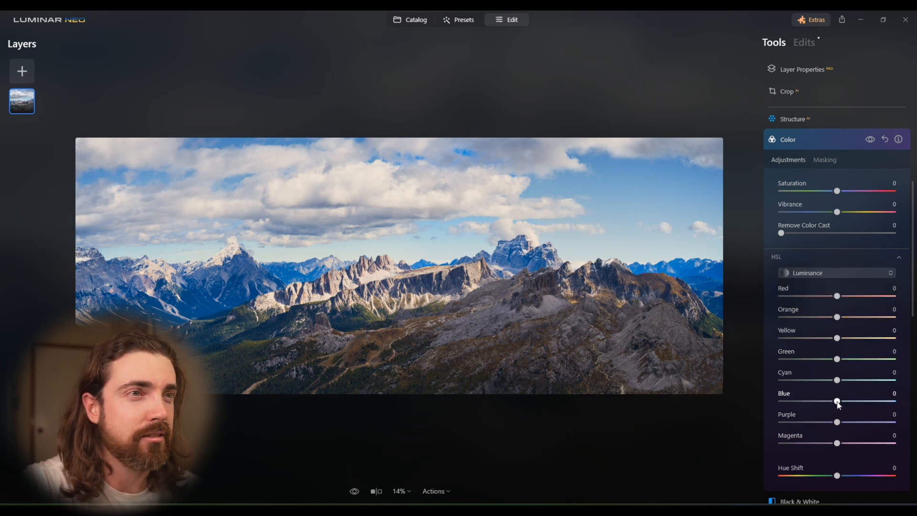
{"action": "left_click_drag", "start_coordinate": [869, 404], "coordinate": [865, 406]}
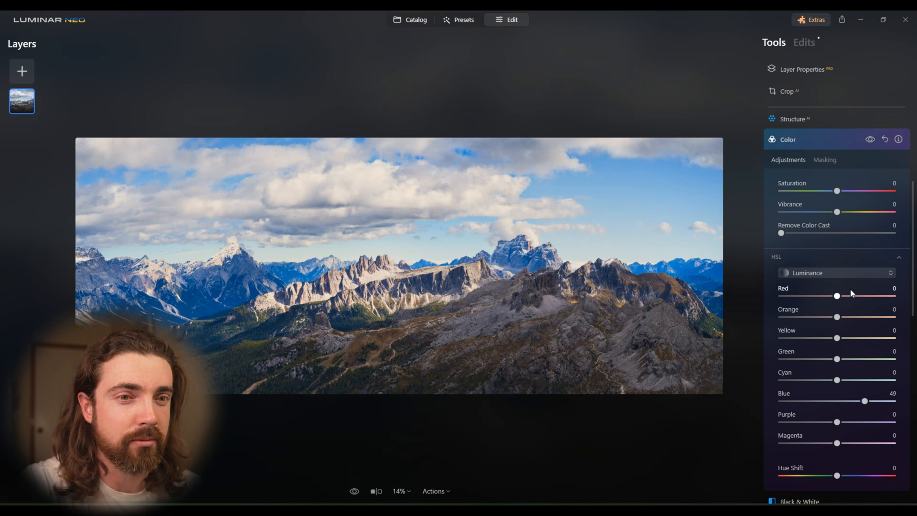
{"action": "left_click_drag", "start_coordinate": [862, 405], "coordinate": [859, 405]}
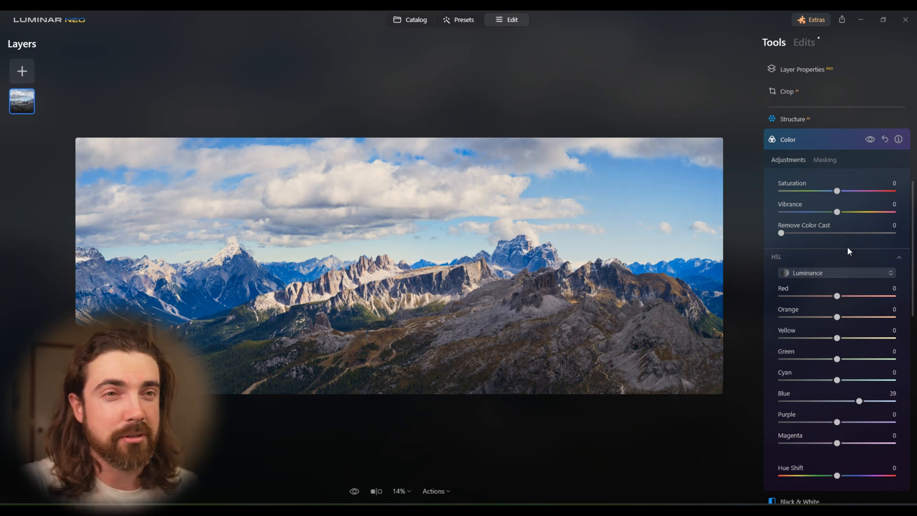
- Set the Color adjustment's Vibrance to 8 and close the Color tool
{"action": "left_click_drag", "start_coordinate": [840, 214], "coordinate": [850, 218]}
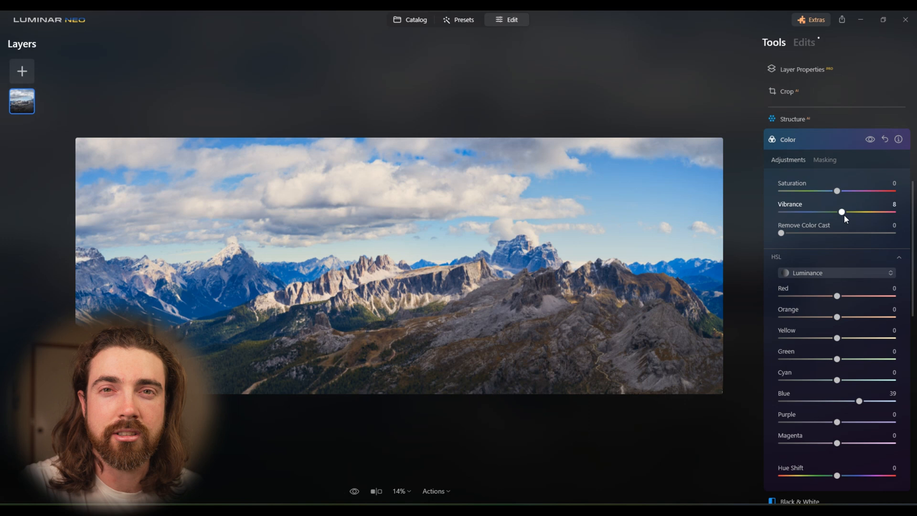
{"action": "left_click", "coordinate": [847, 139]}
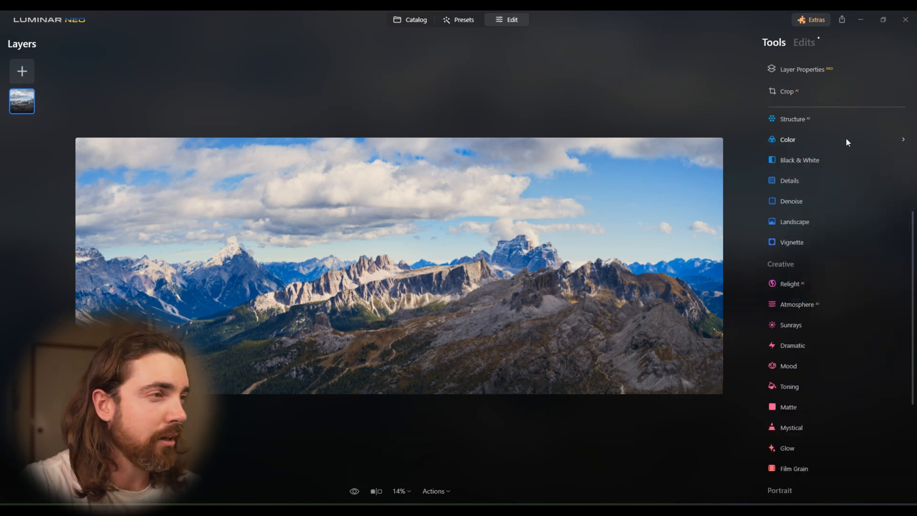